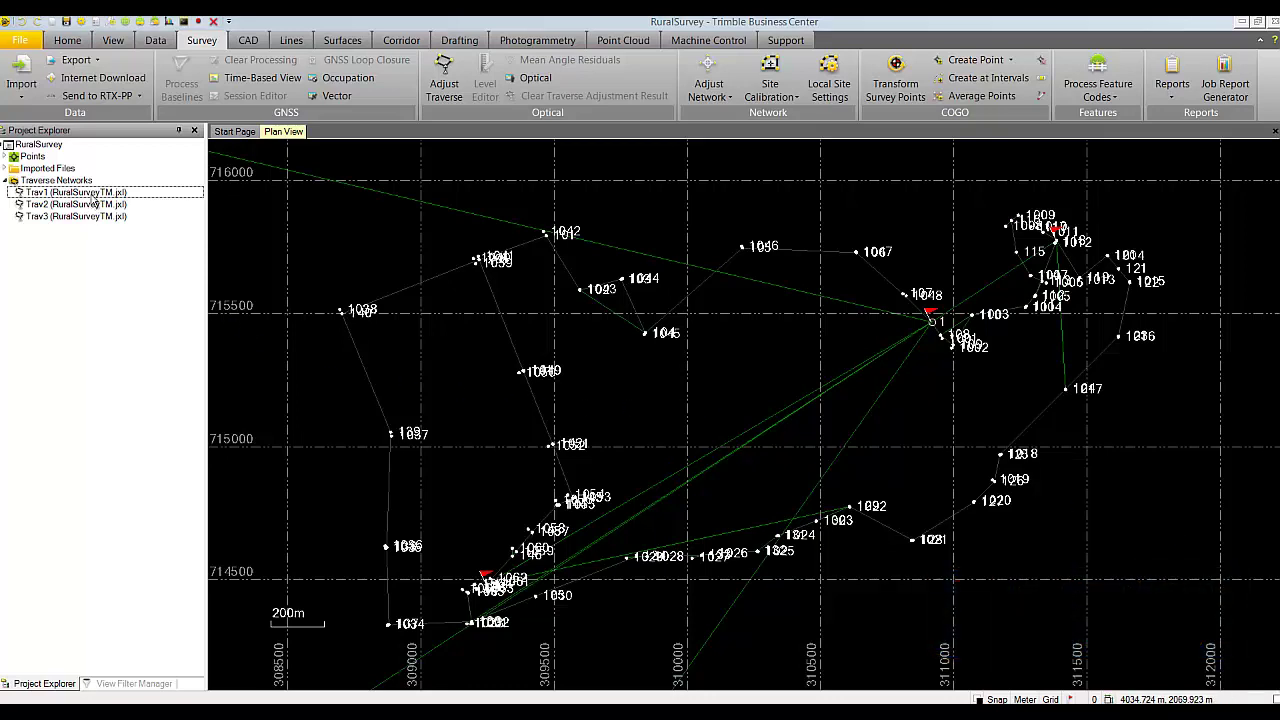
# - Inspect traverses Trav1, Trav2 and Trav3 on the plan and review Trav1's properties
pyautogui.click(94, 195)
pyautogui.click(92, 205)
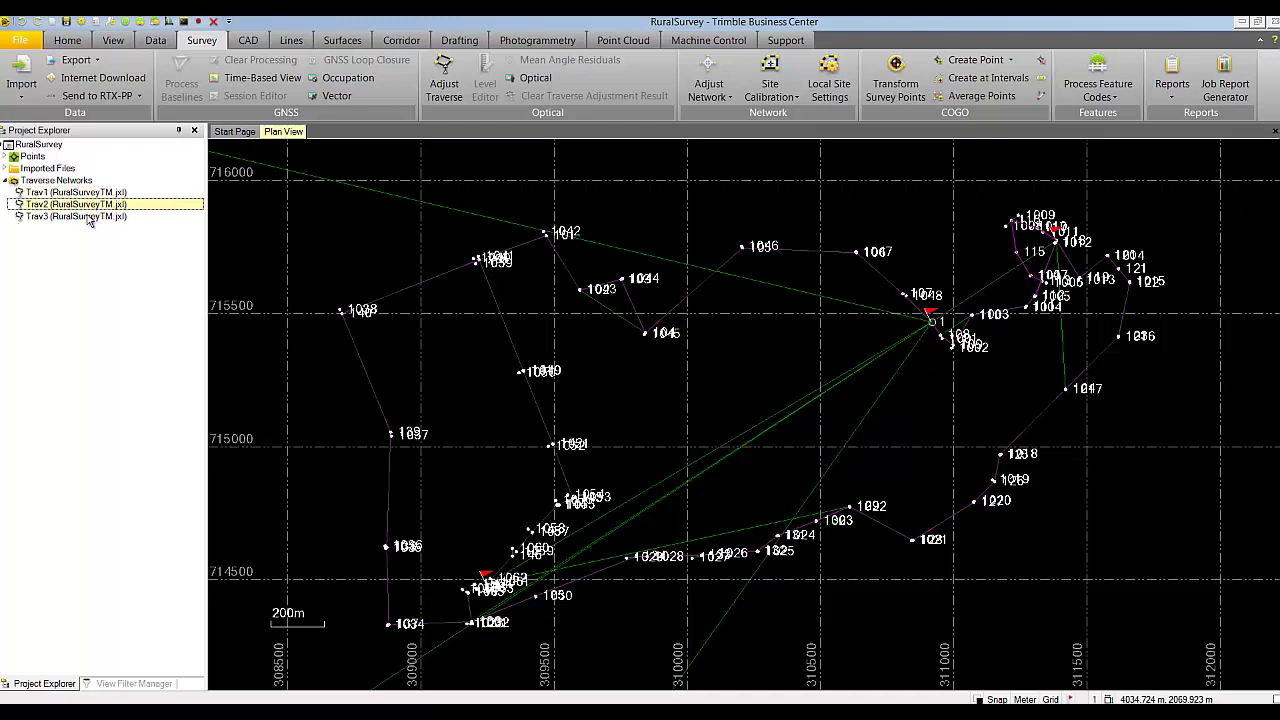
pyautogui.click(90, 217)
pyautogui.click(92, 194)
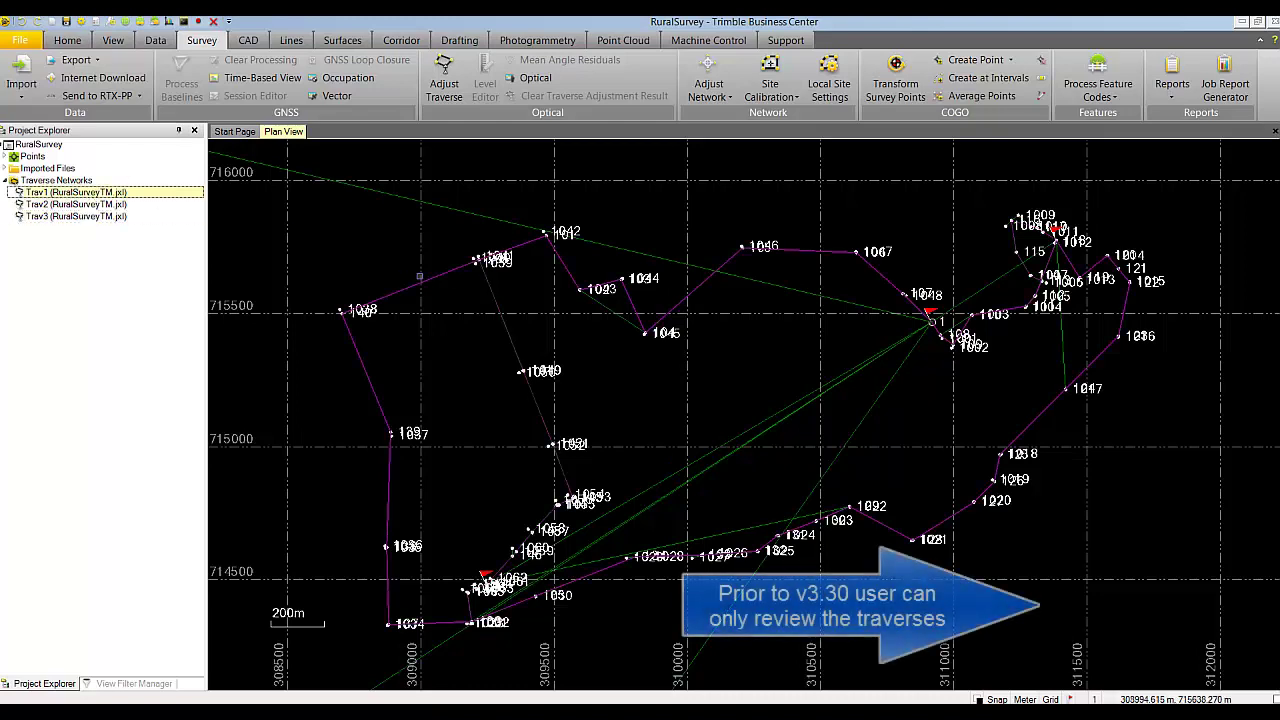
pyautogui.rightClick(415, 286)
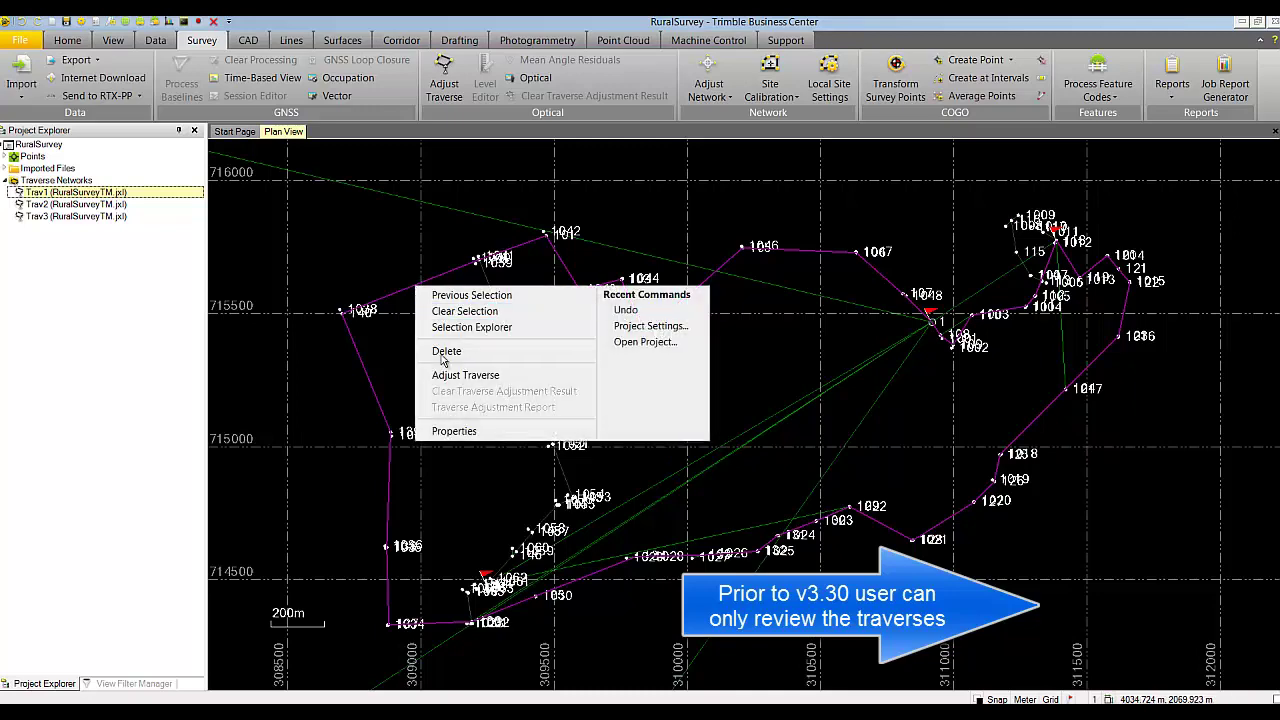
pyautogui.click(460, 434)
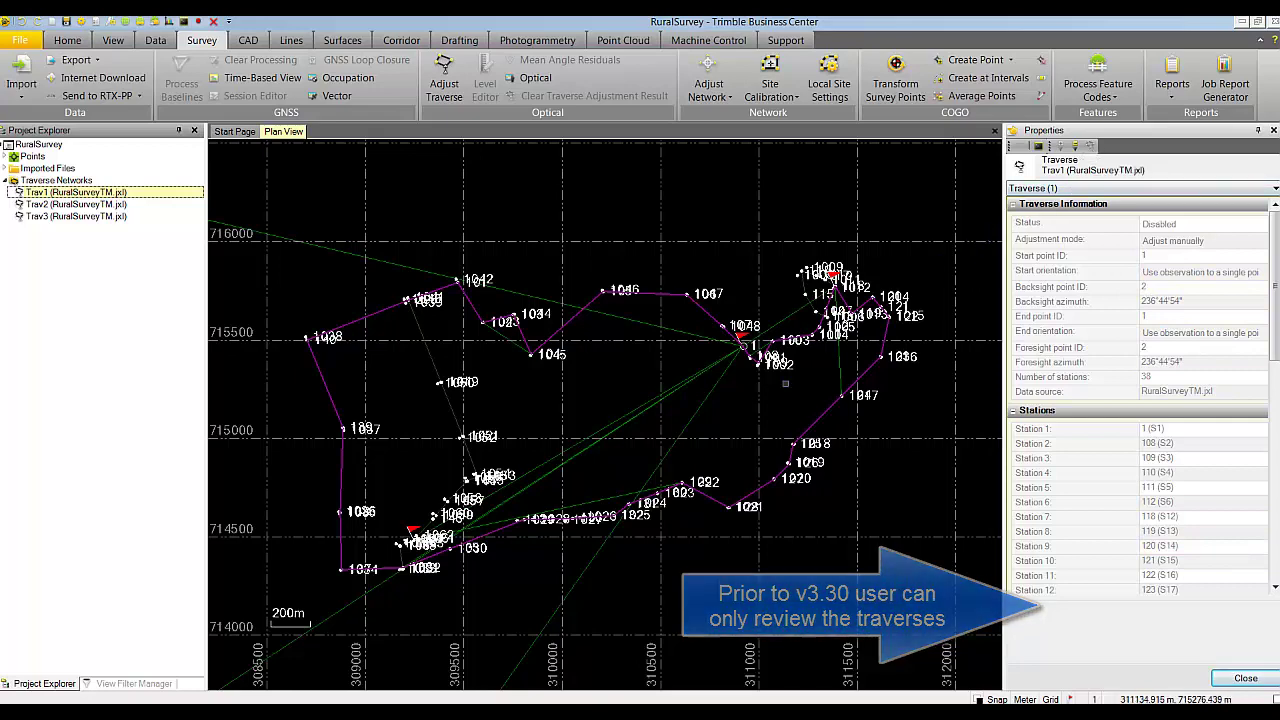
pyautogui.press('Escape')
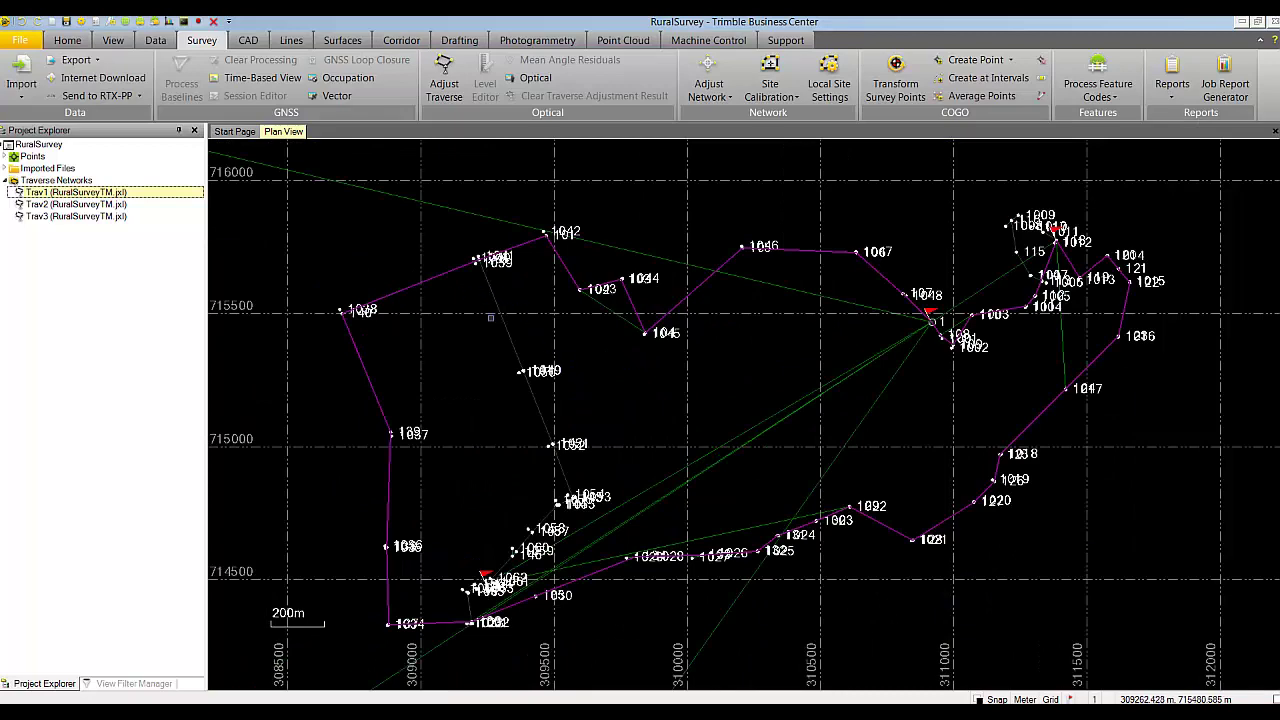
# - Preview the Adjust Traverse results for Trav1, then for Trav3
pyautogui.click(445, 78)
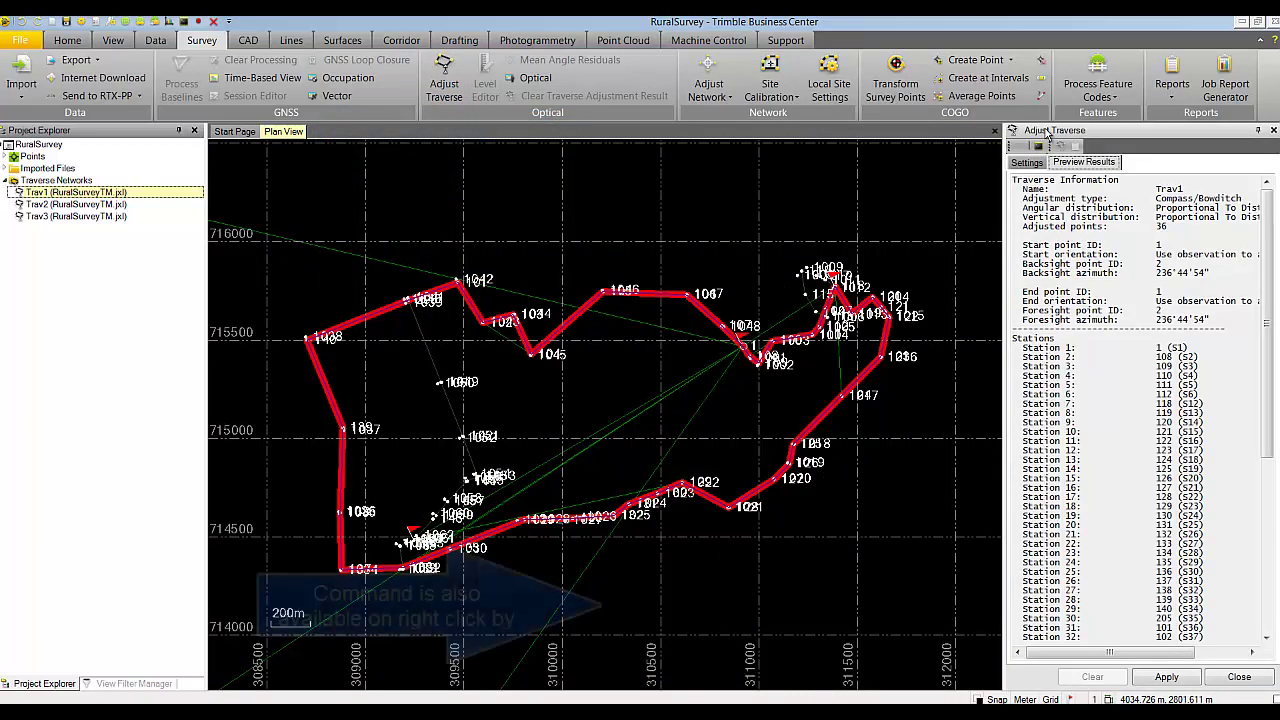
pyautogui.rightClick(123, 194)
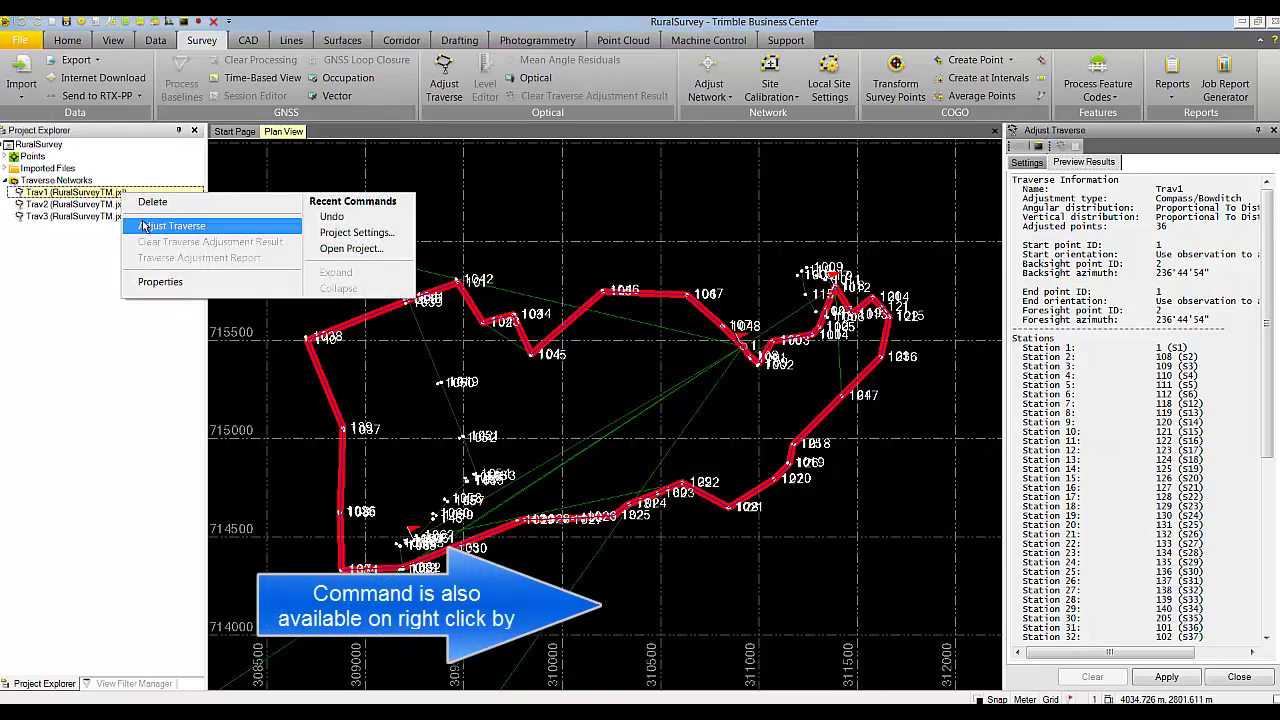
pyautogui.click(347, 331)
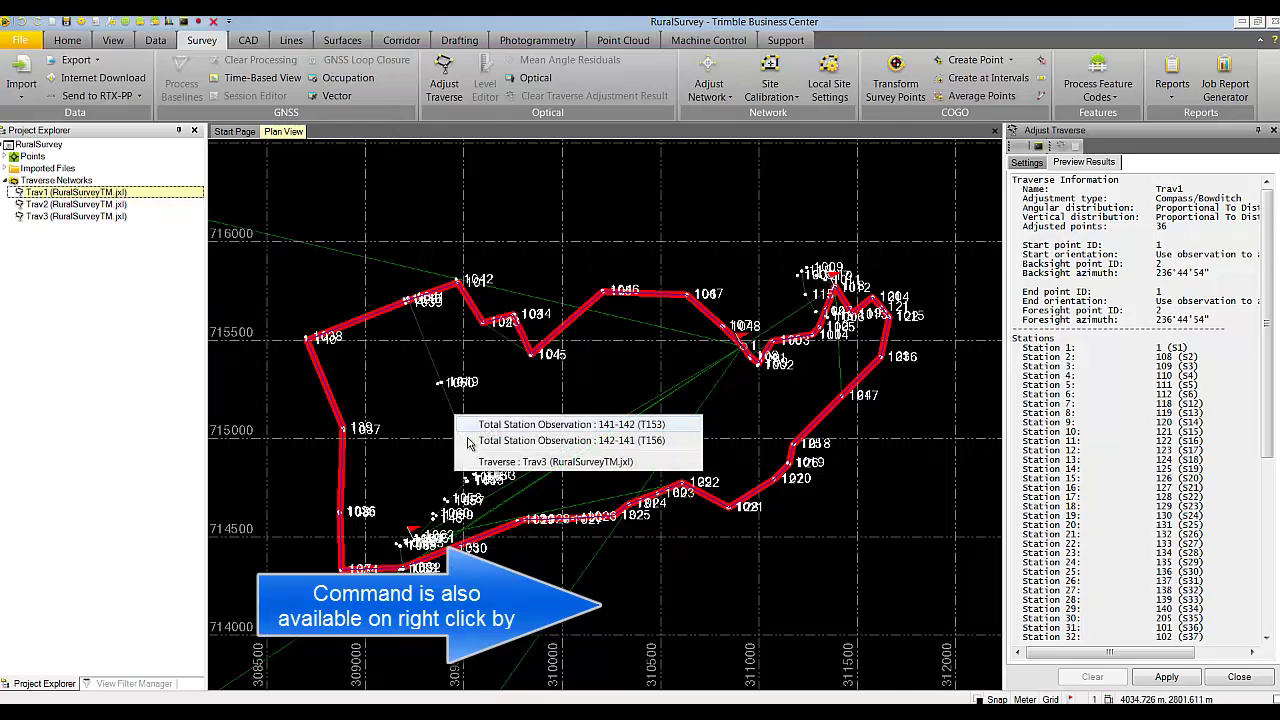
pyautogui.click(459, 440)
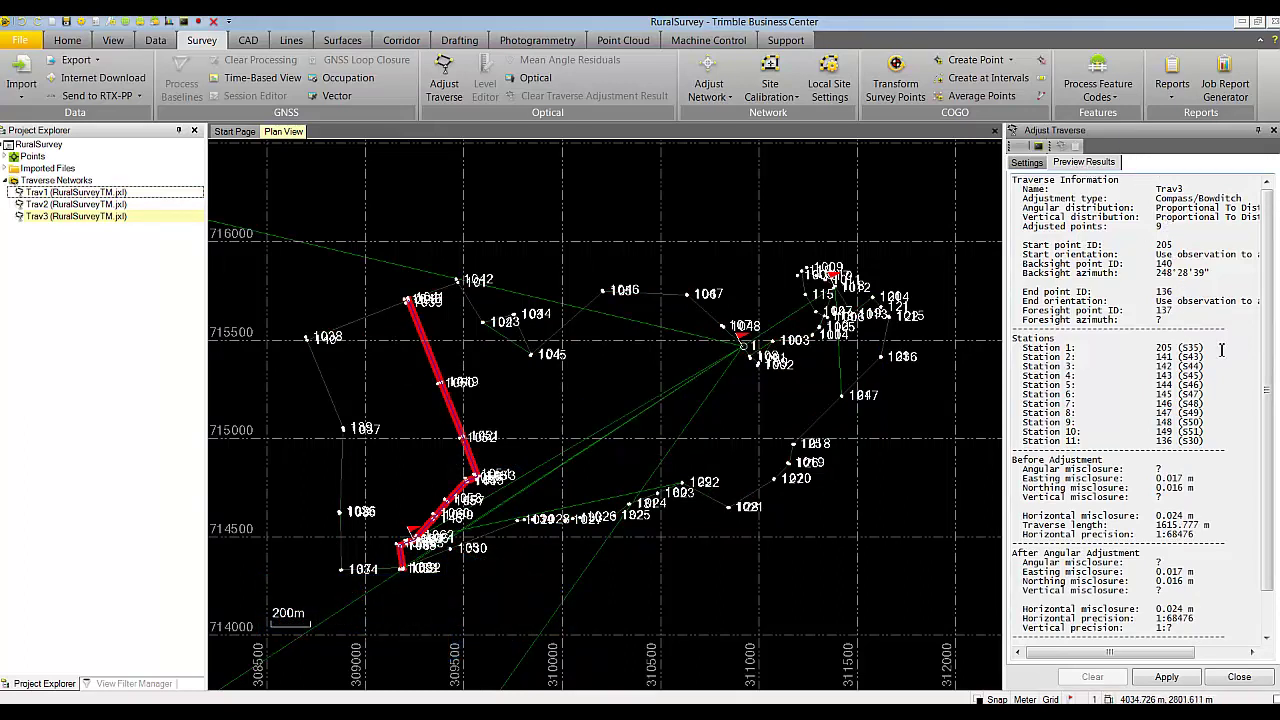
# - Pick Trav1 from the overlapping plan objects and show its adjustment settings
pyautogui.scroll(-2, 1268, 272)
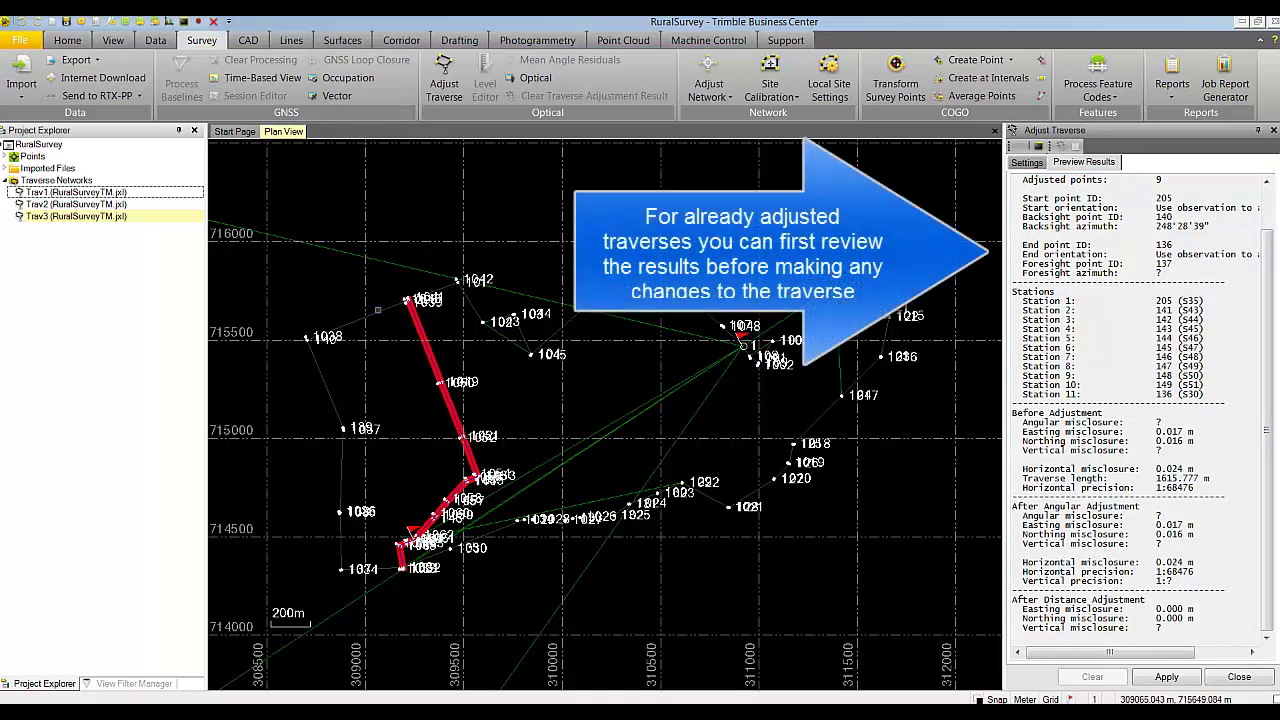
pyautogui.moveTo(381, 317)
pyautogui.click(400, 357)
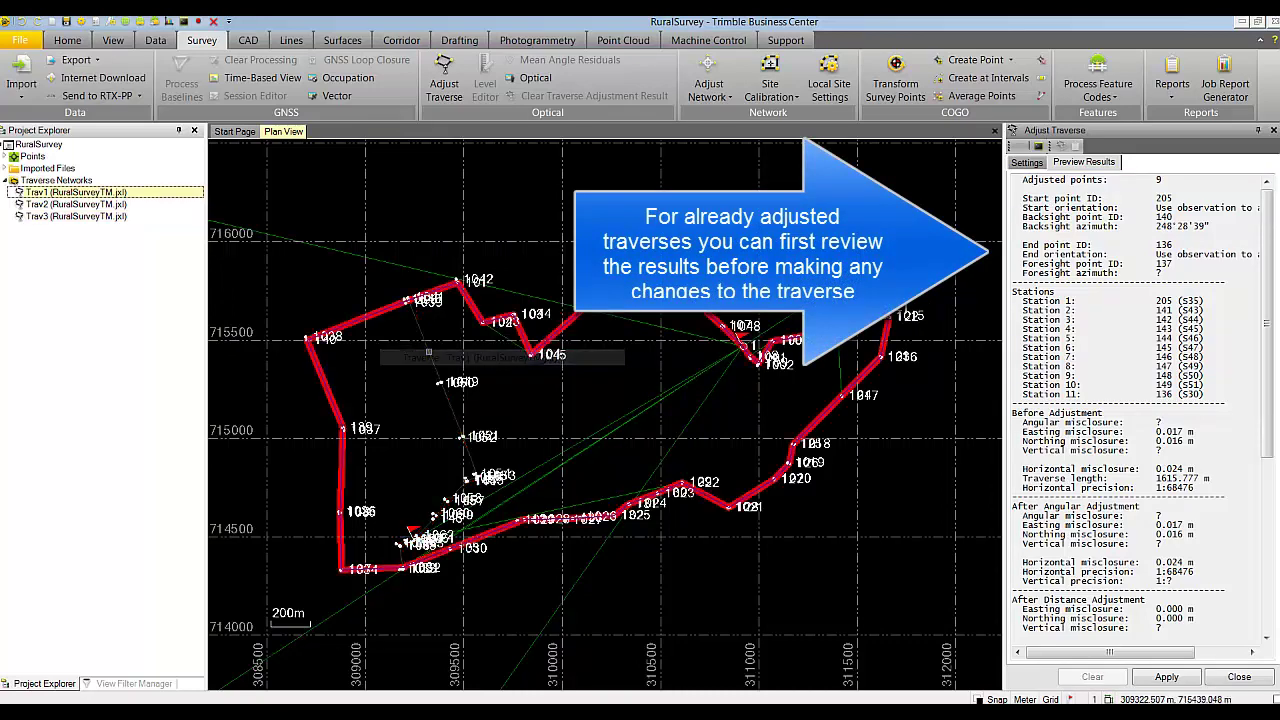
pyautogui.click(1026, 164)
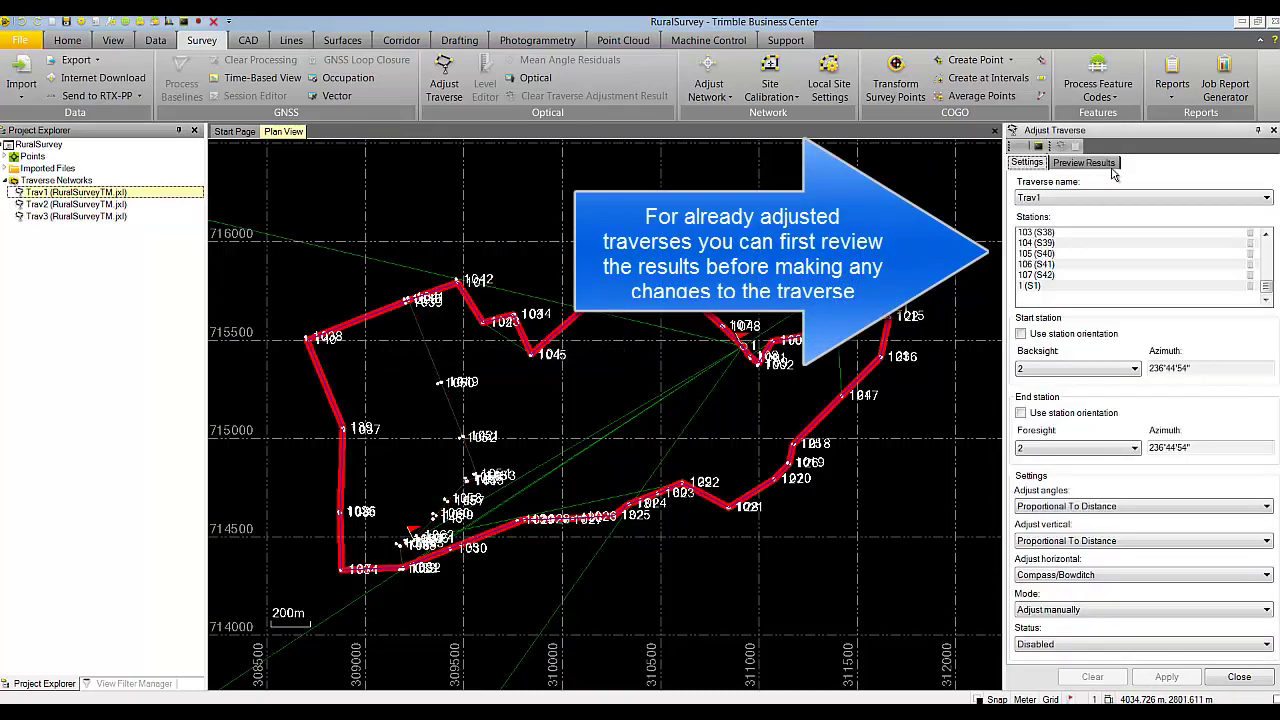
# - Create a new traverse named 'Fred'
pyautogui.click(1266, 198)
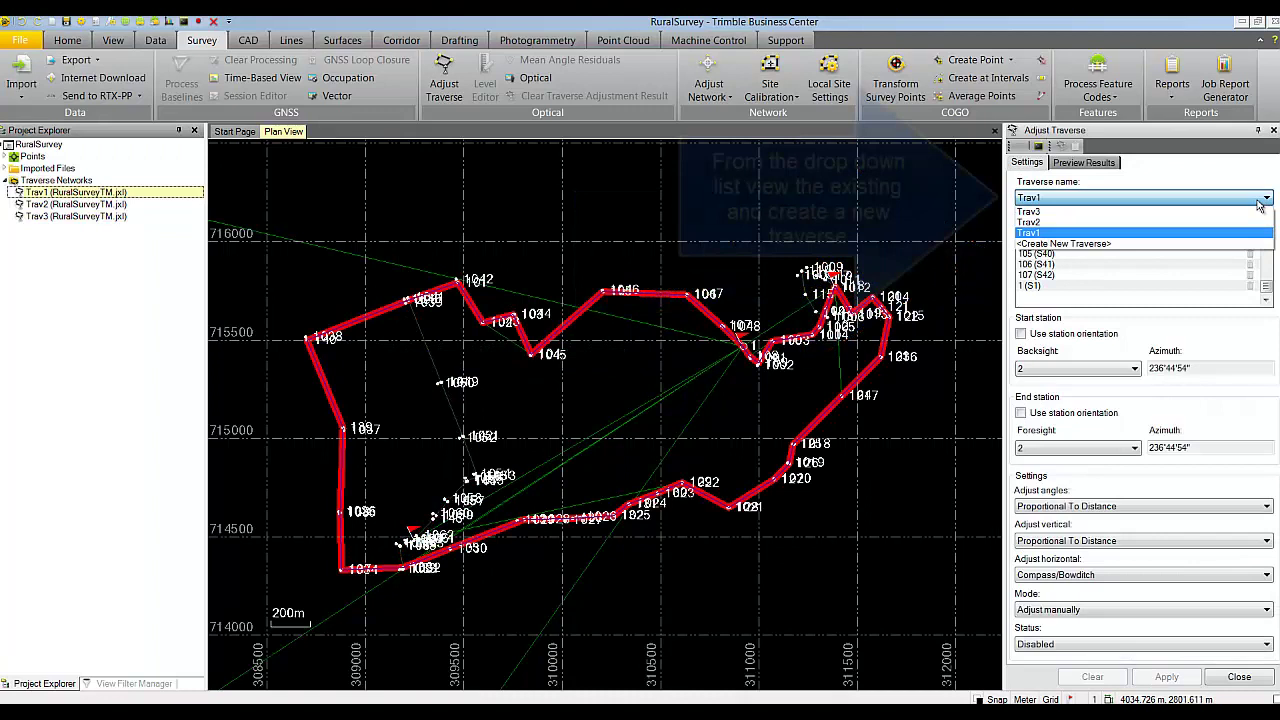
pyautogui.click(1155, 244)
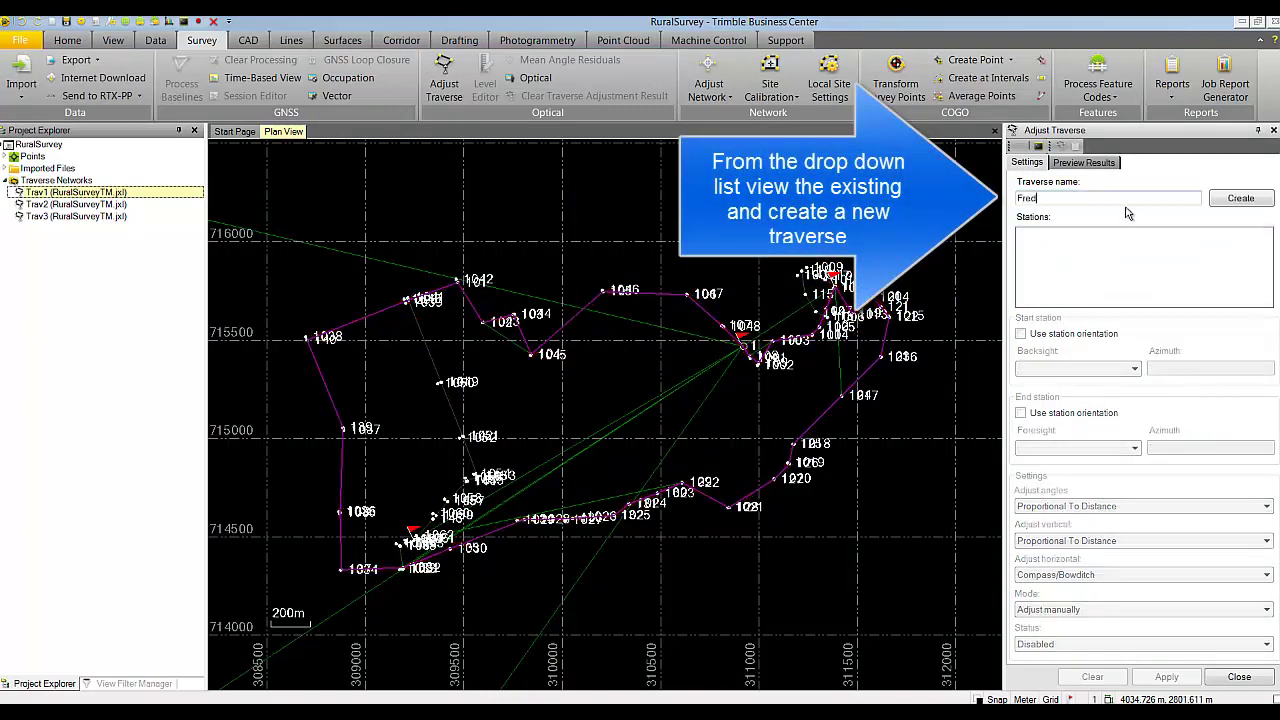
pyautogui.click(1217, 200)
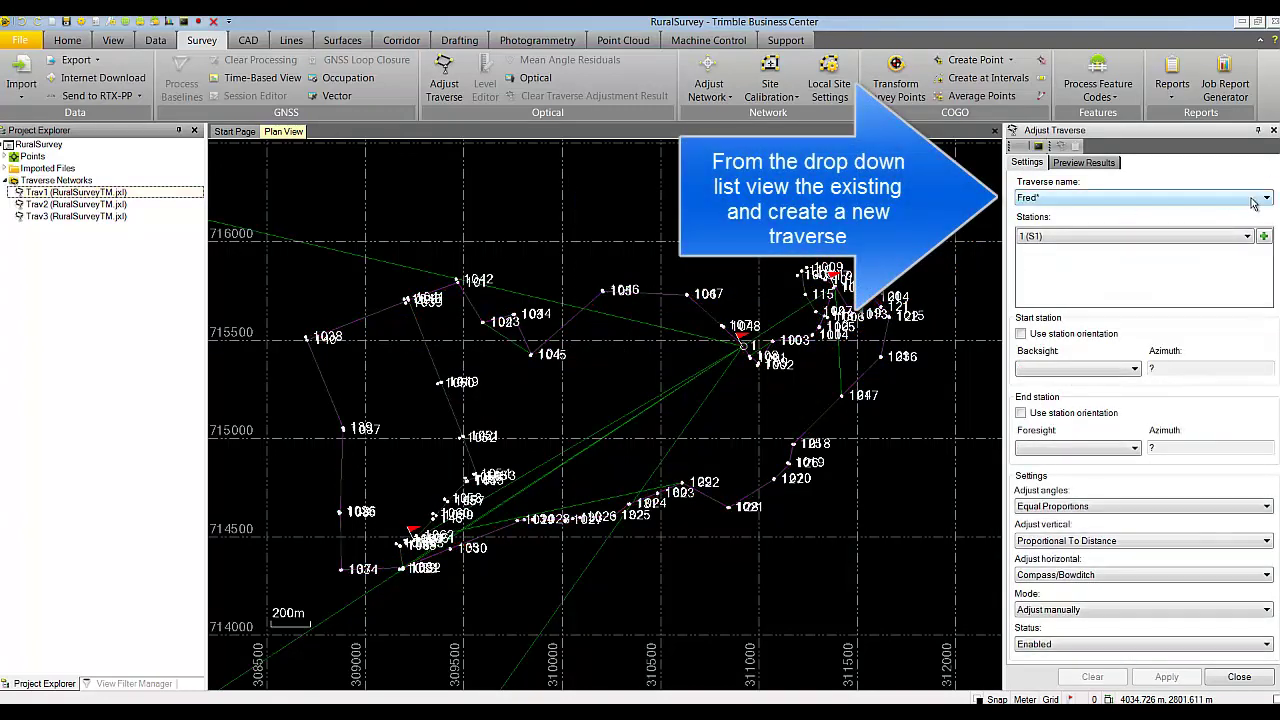
# - Set station 1 (S1) as Fred's first station and add a second station row
pyautogui.click(1246, 237)
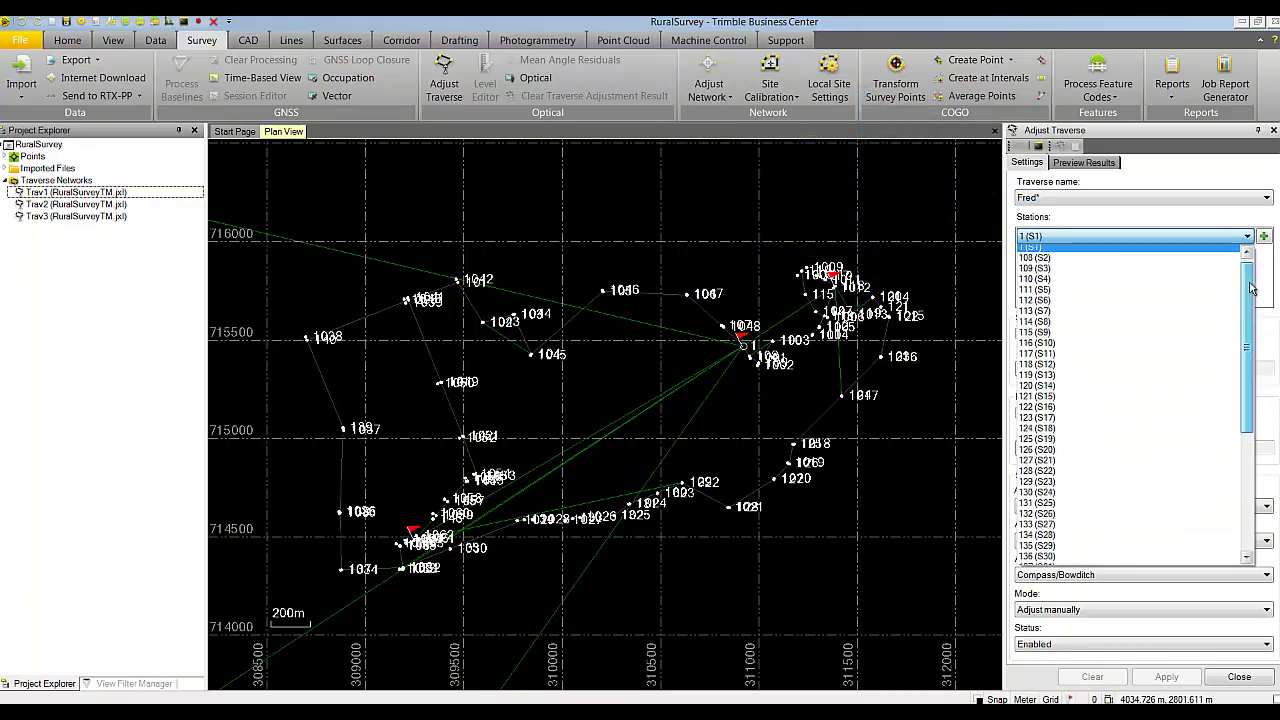
pyautogui.moveTo(1247, 331); pyautogui.dragTo(1248, 262)
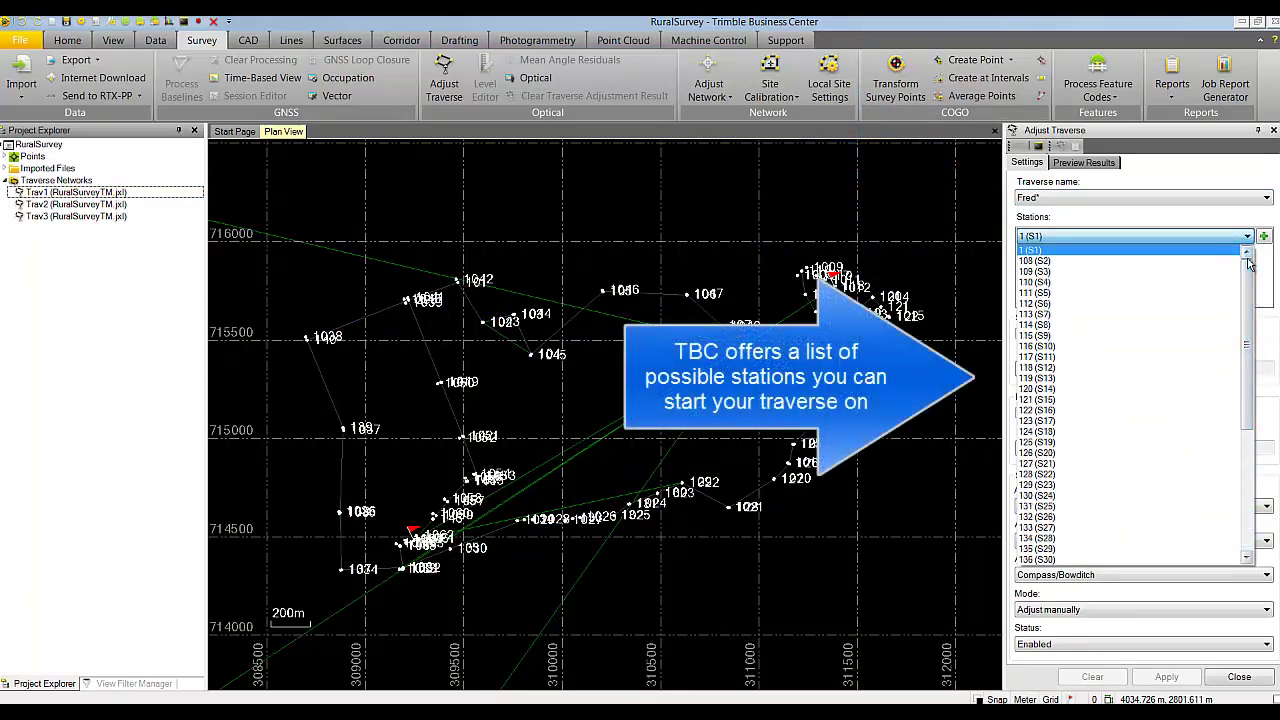
pyautogui.click(1174, 251)
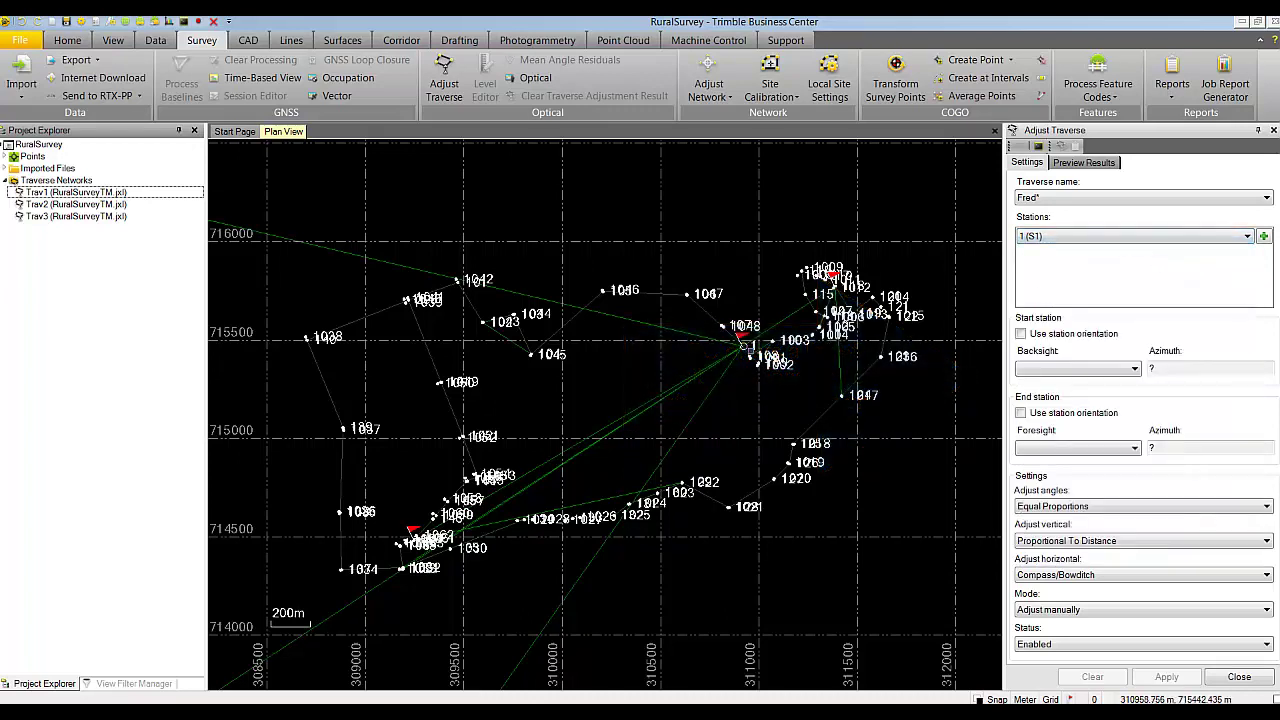
pyautogui.click(1264, 237)
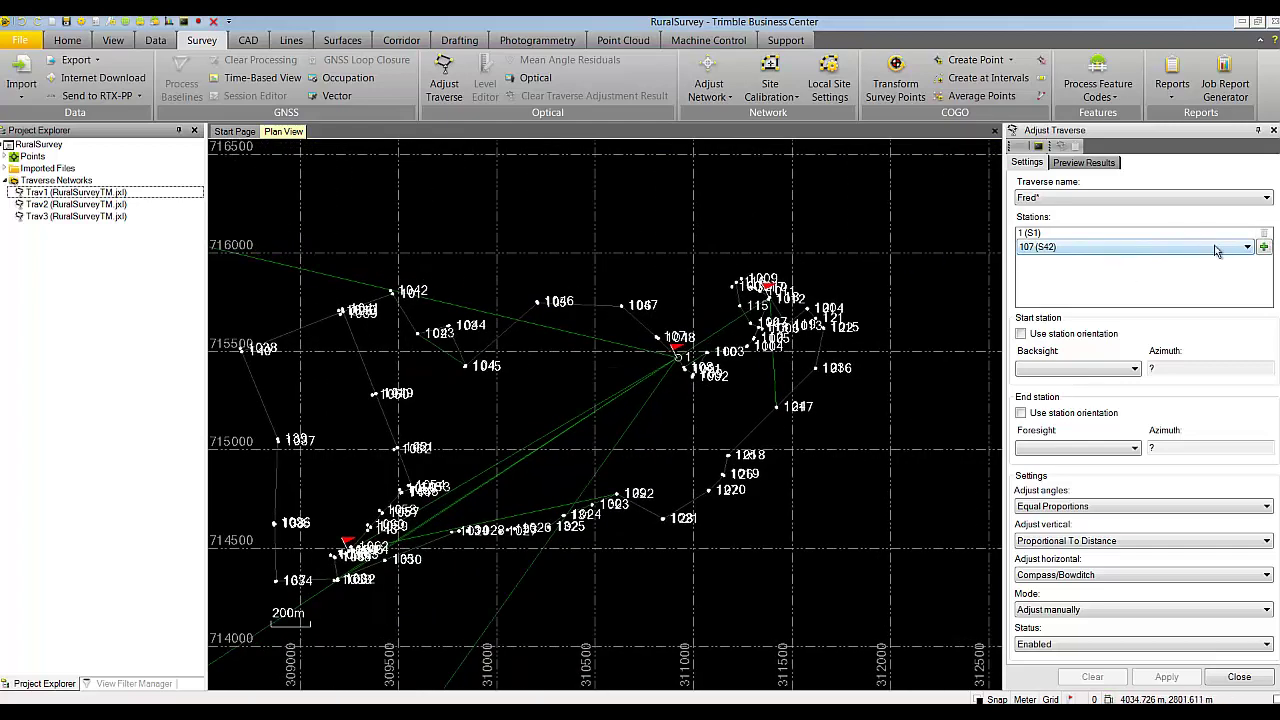
# - Check candidate next stations 107 (S42) and 108 (S2), then zoom in around station 1
pyautogui.click(1216, 250)
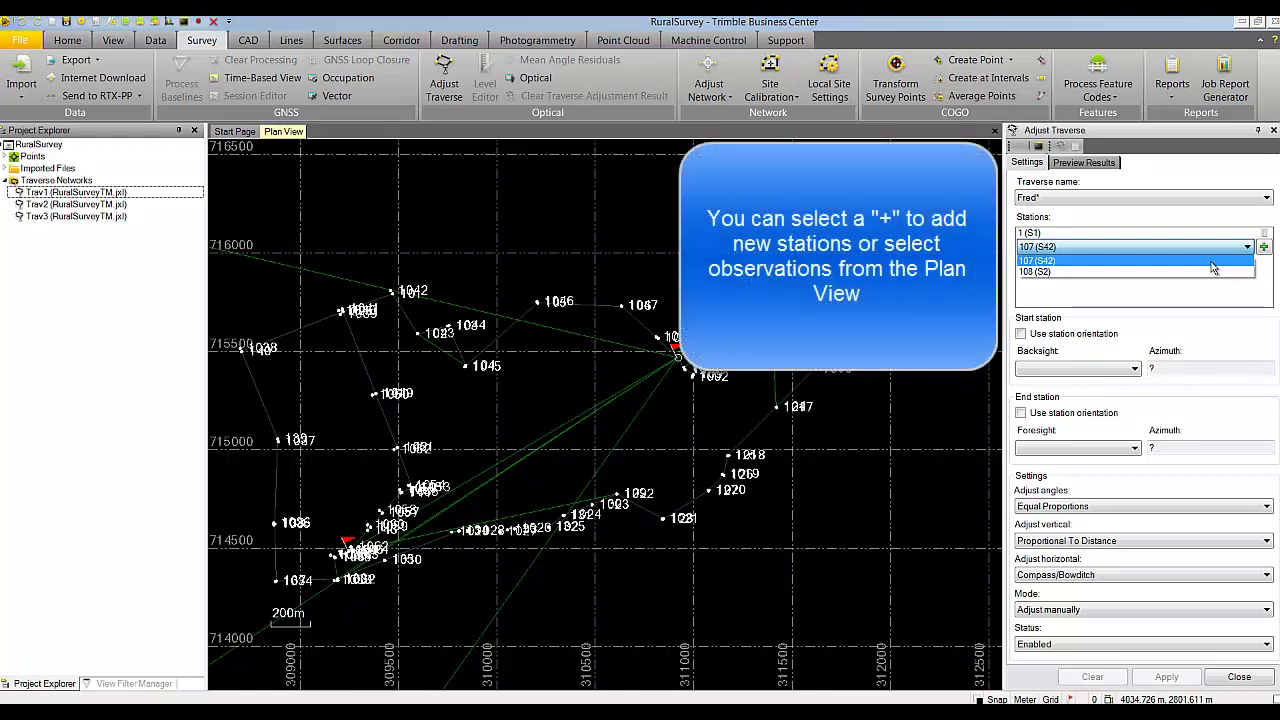
pyautogui.click(676, 322)
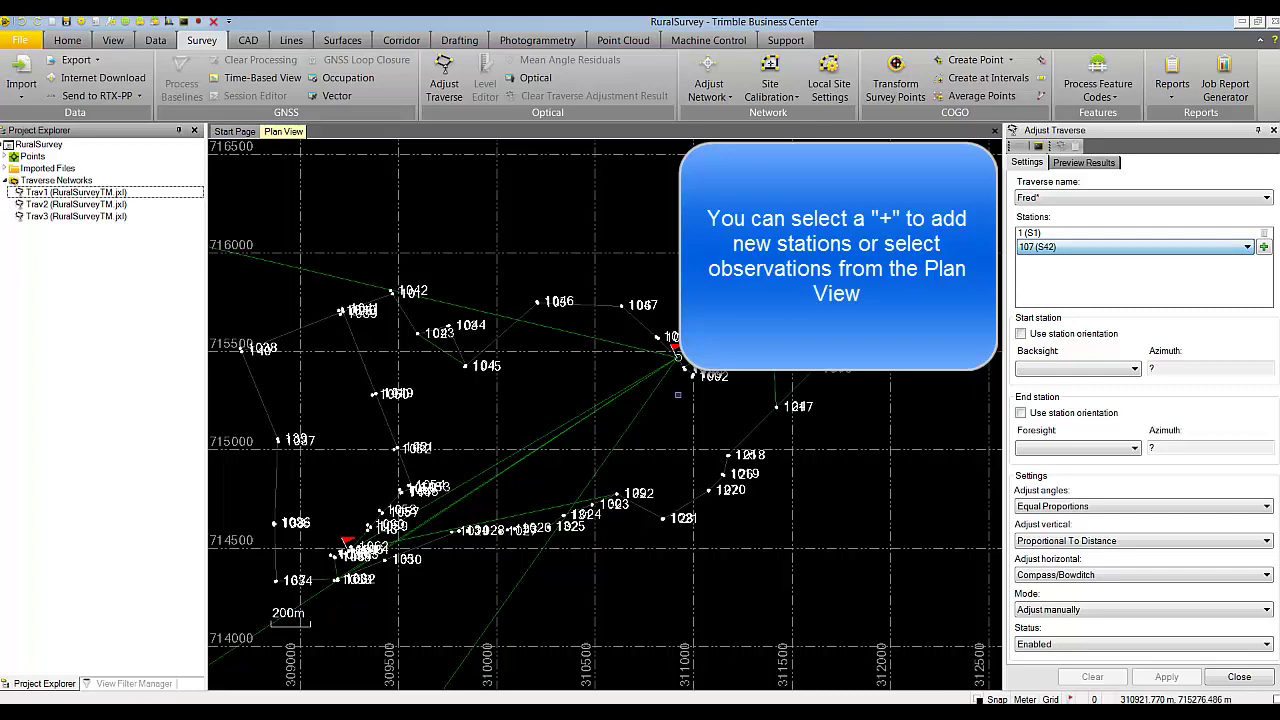
pyautogui.scroll(5, 675, 318)
pyautogui.scroll(5, 676, 318)
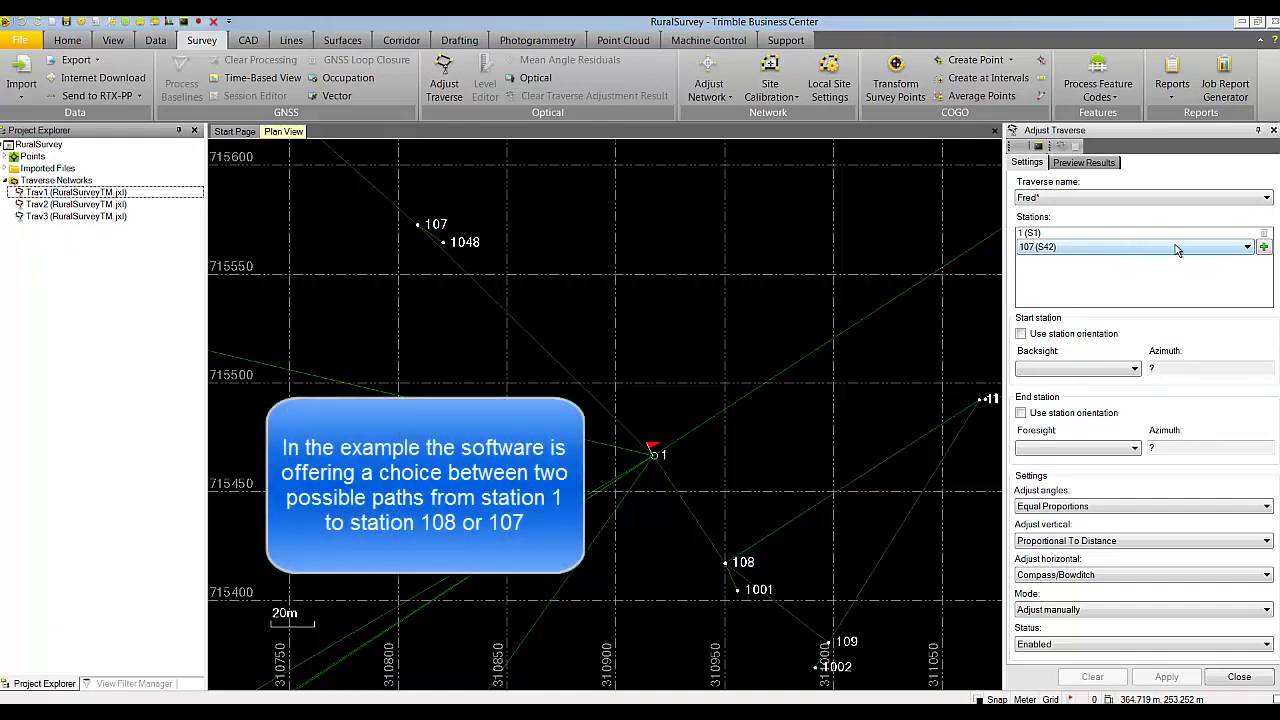
# - Route Fred from station 1 along observation 108-1 (T9) and view the path to station 112
pyautogui.click(696, 524)
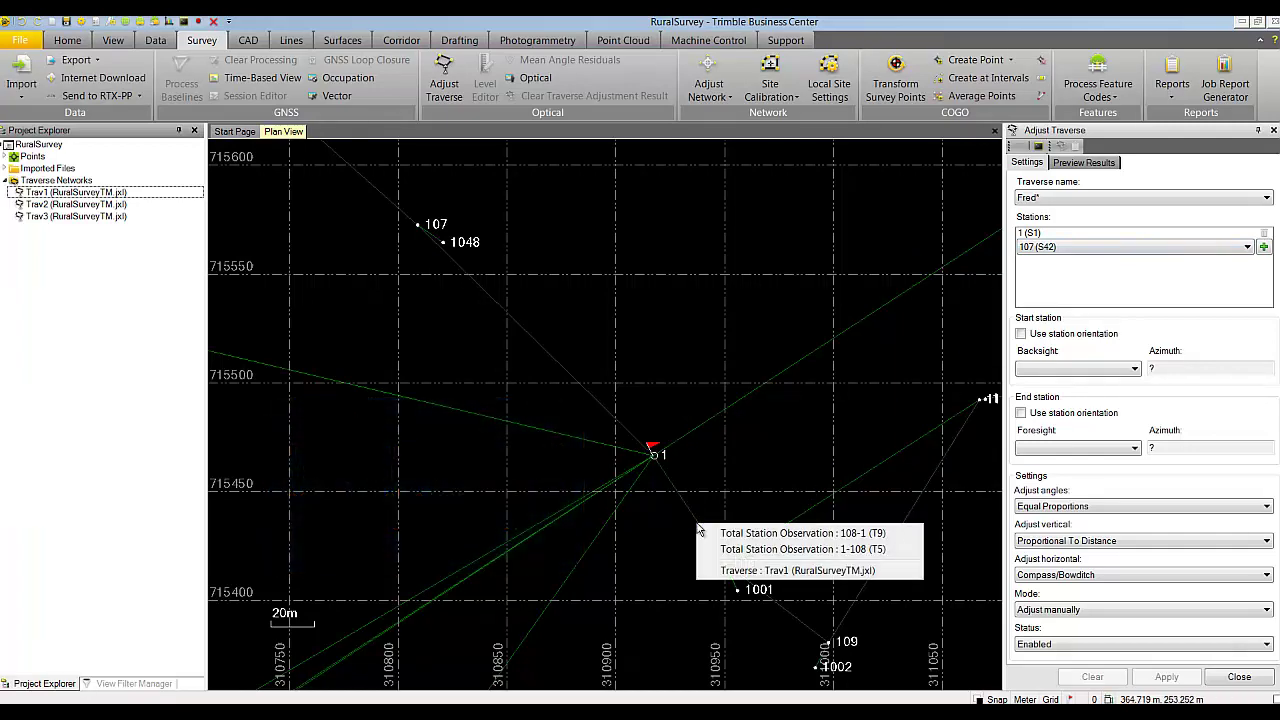
pyautogui.click(710, 533)
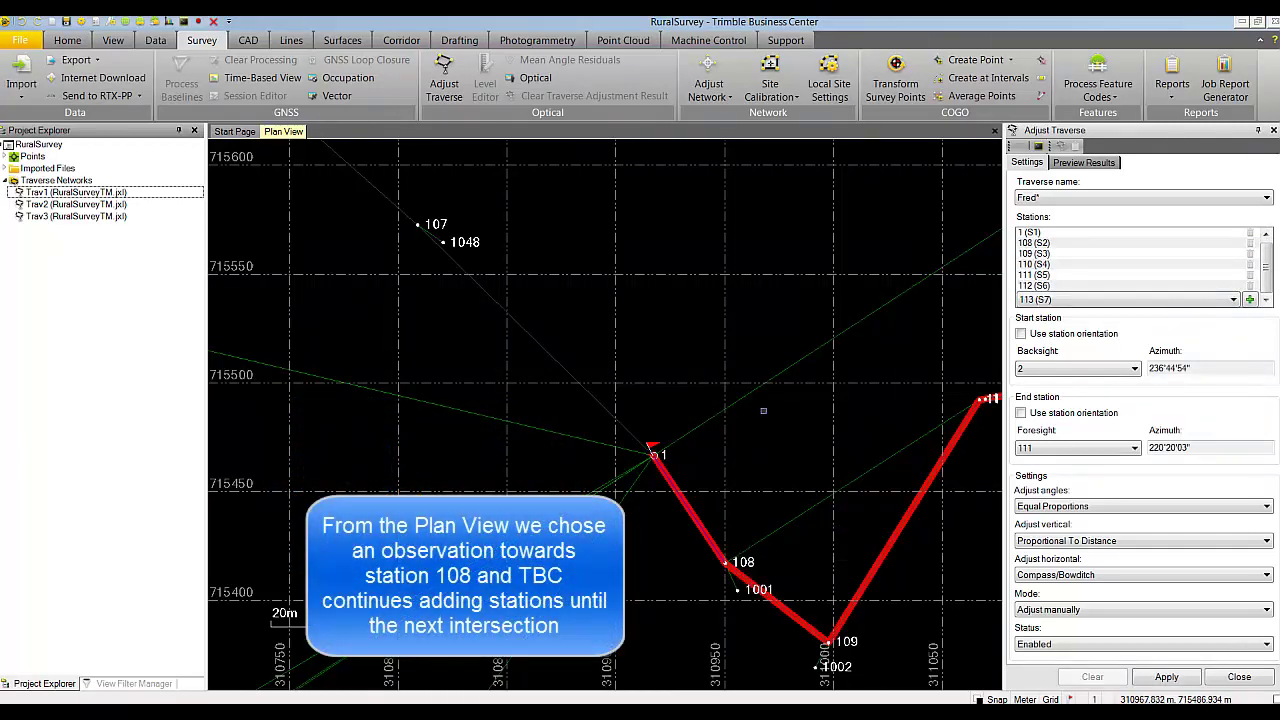
pyautogui.moveTo(763, 410); pyautogui.dragTo(423, 366, button='middle')
pyautogui.scroll(-3, 423, 366)
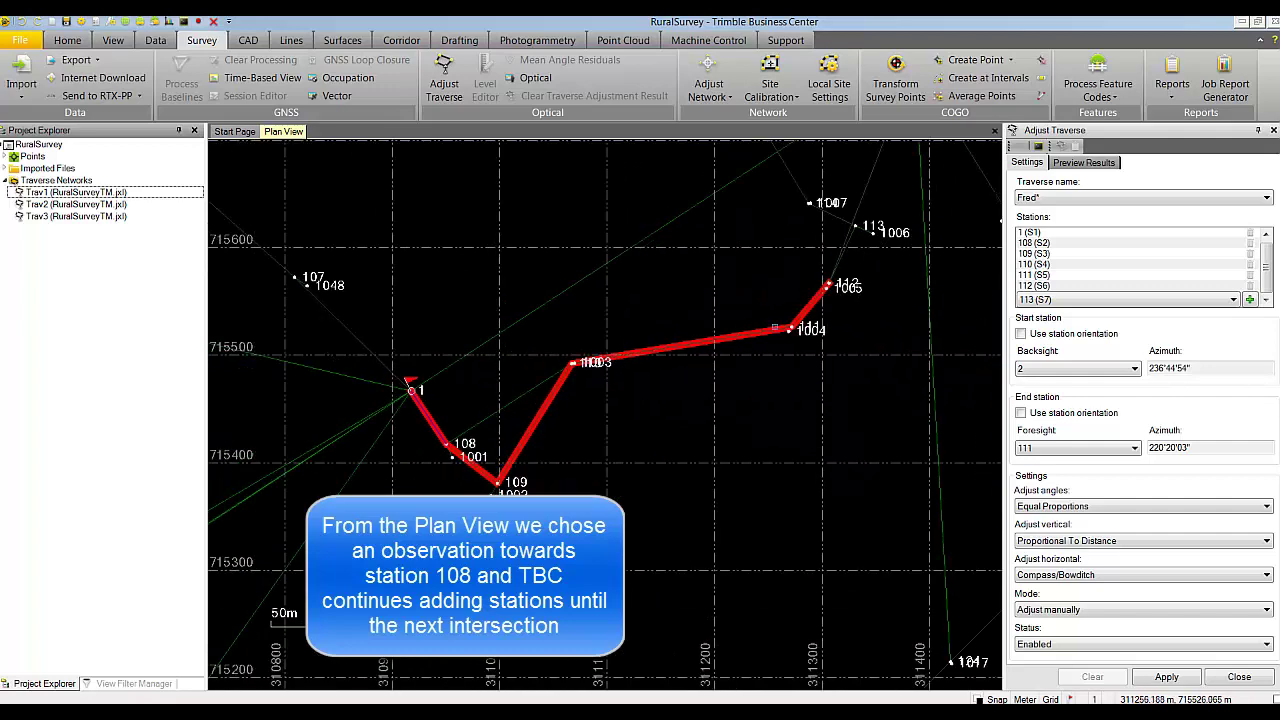
pyautogui.moveTo(600, 400); pyautogui.dragTo(536, 503, button='middle')
pyautogui.scroll(2, 777, 362)
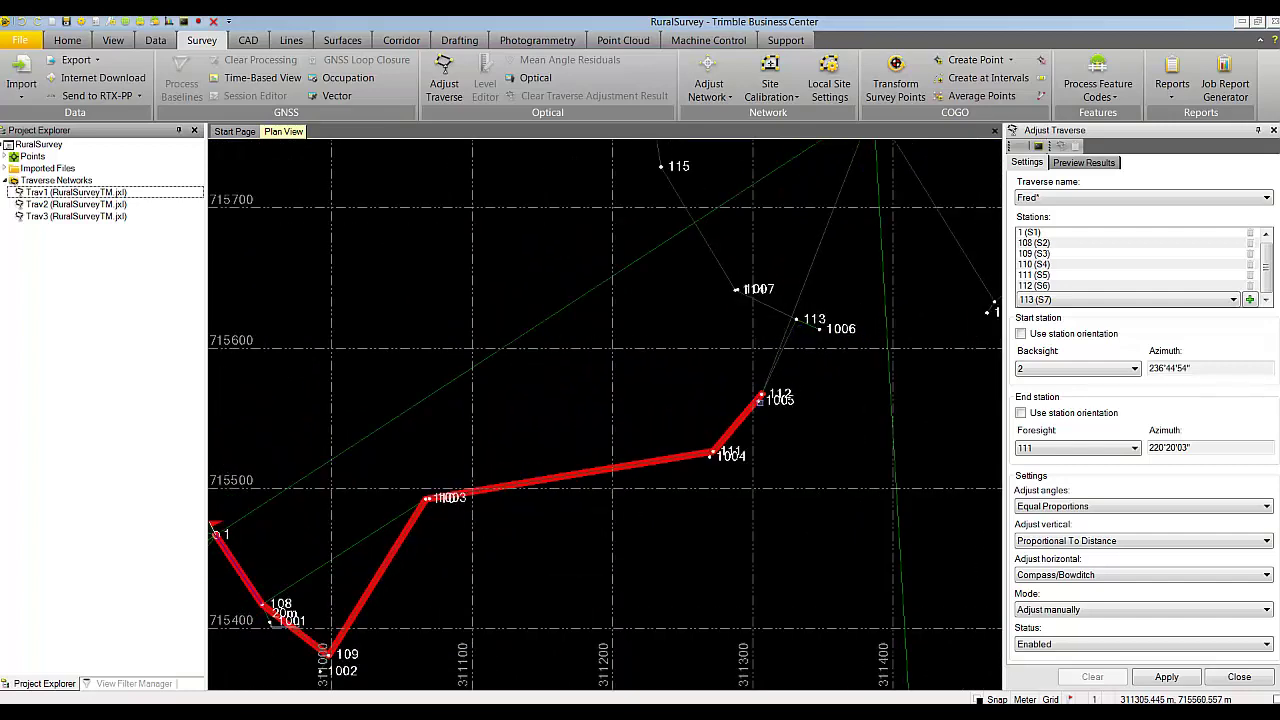
pyautogui.scroll(3, 756, 392)
pyautogui.scroll(-3, 765, 390)
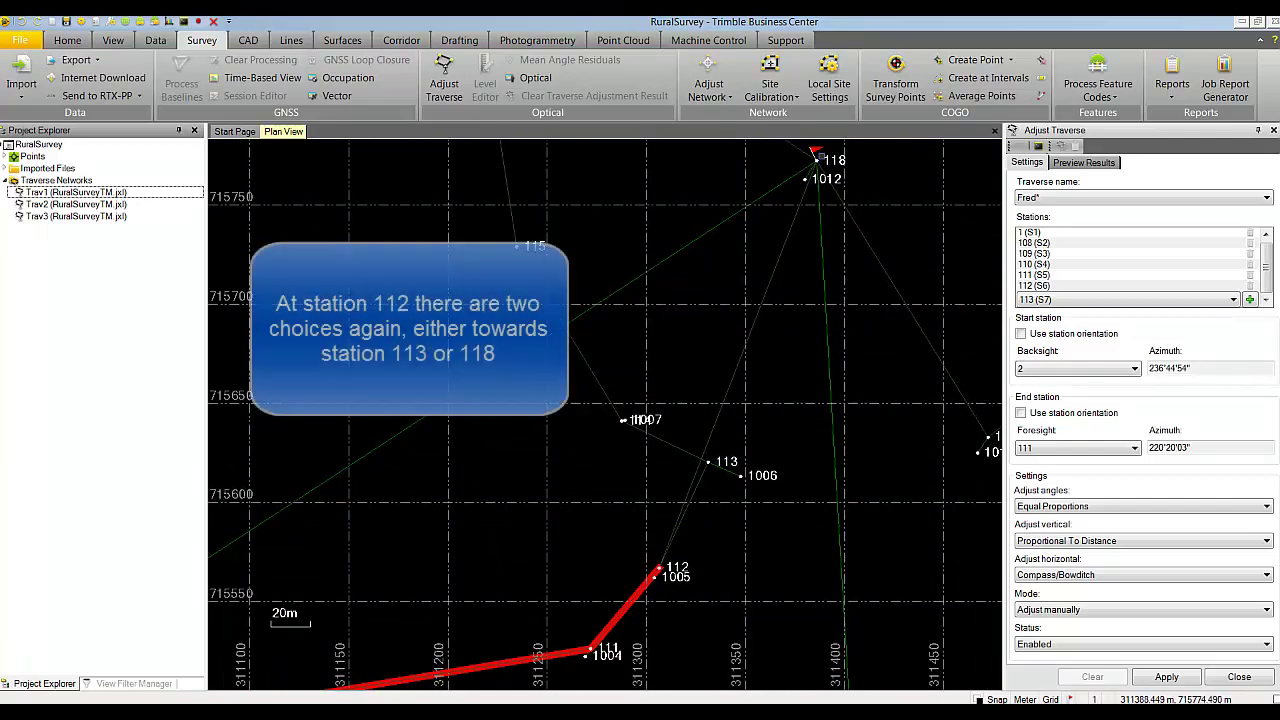
# - Trim Fred to end at station 111, removing stations 112 and 113
pyautogui.click(1232, 299)
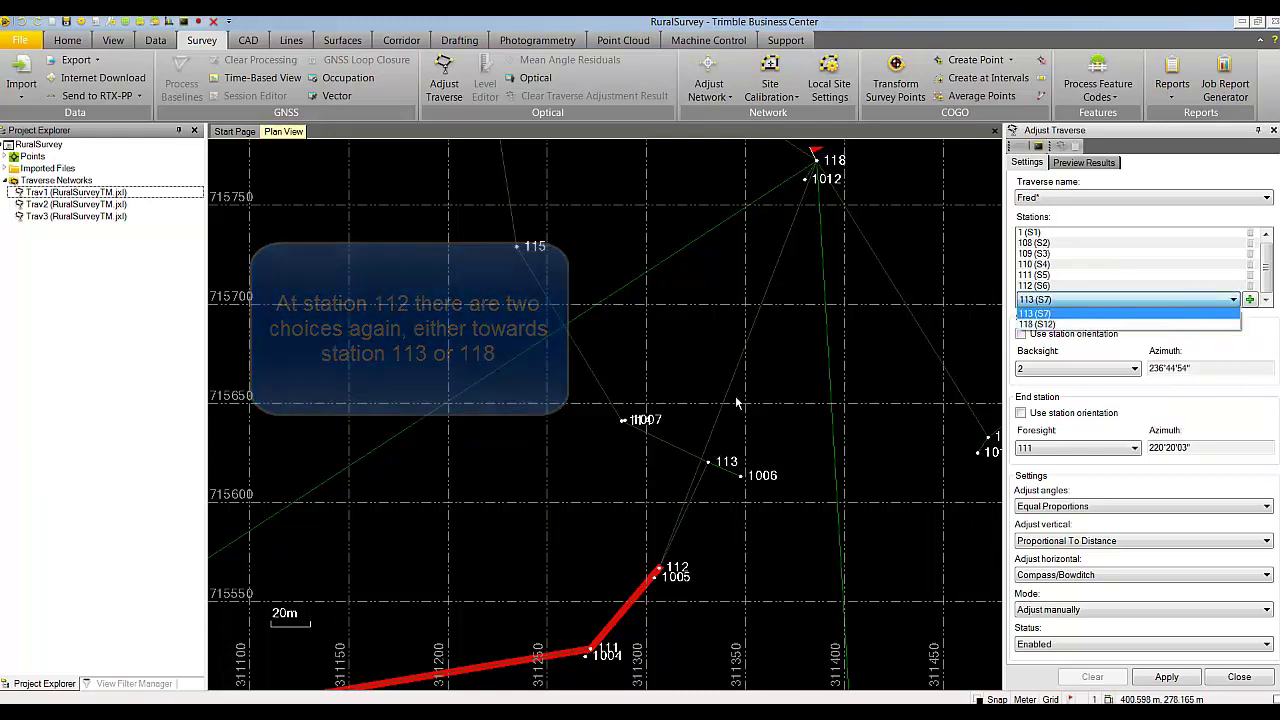
pyautogui.click(791, 333)
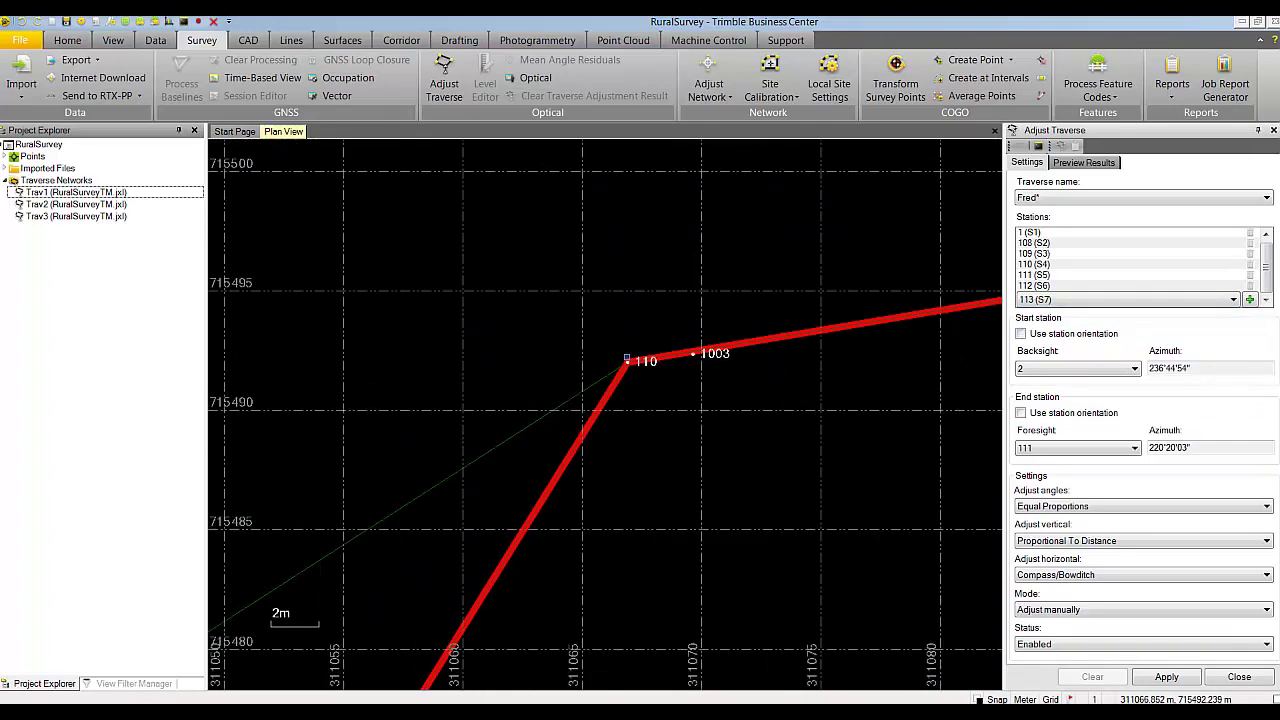
pyautogui.click(1249, 277)
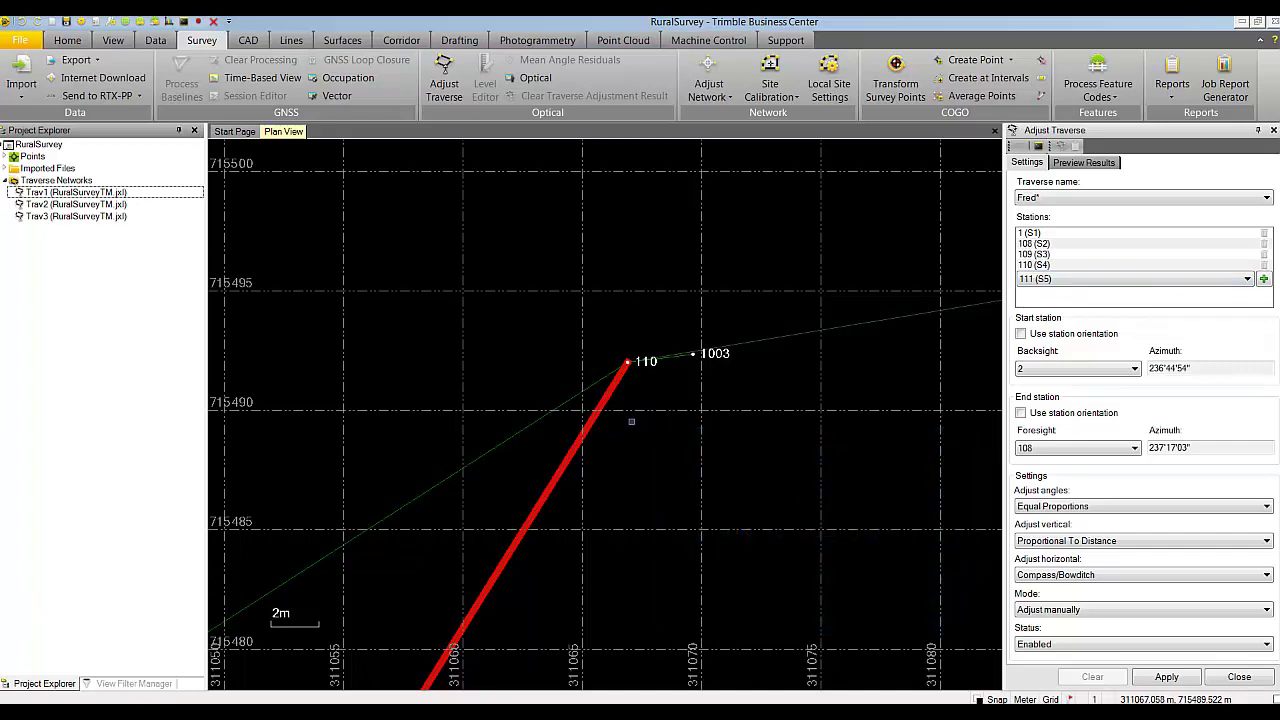
# - Extend Fred with observation T18 on the 110–111 line and the 112–113 observation
pyautogui.scroll(-2, 670, 418)
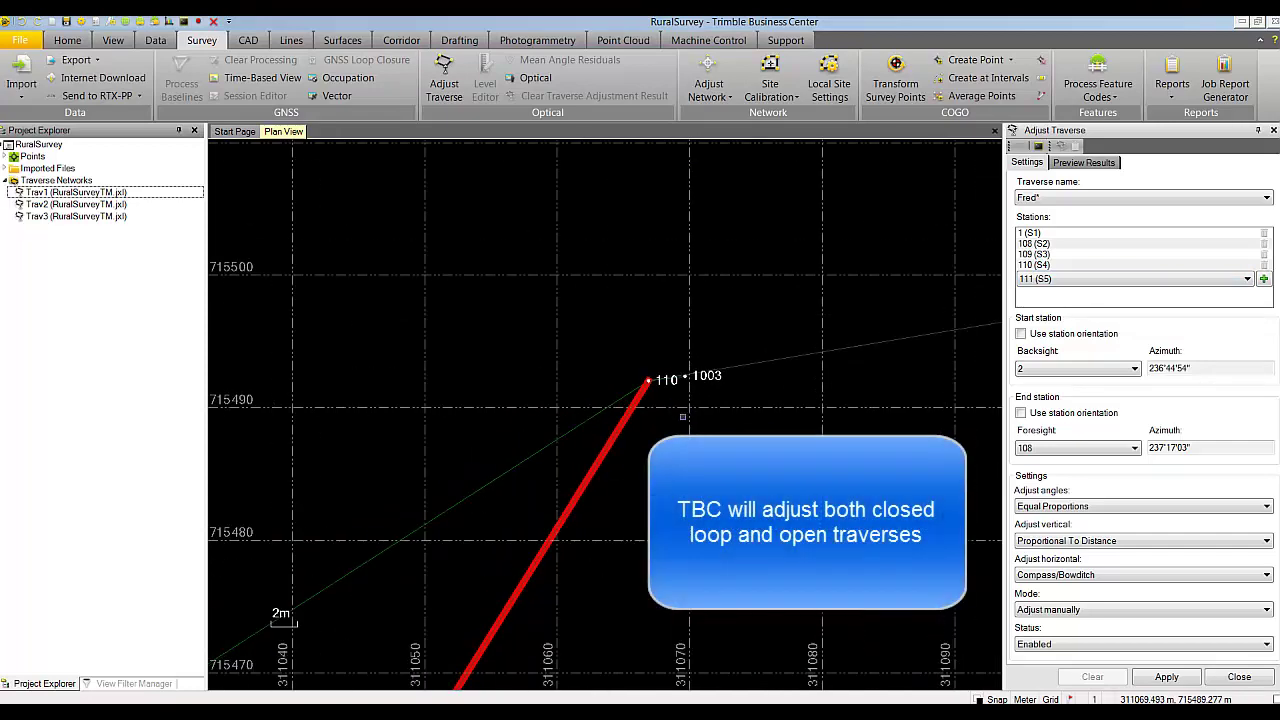
pyautogui.scroll(-2, 682, 416)
pyautogui.click(688, 358)
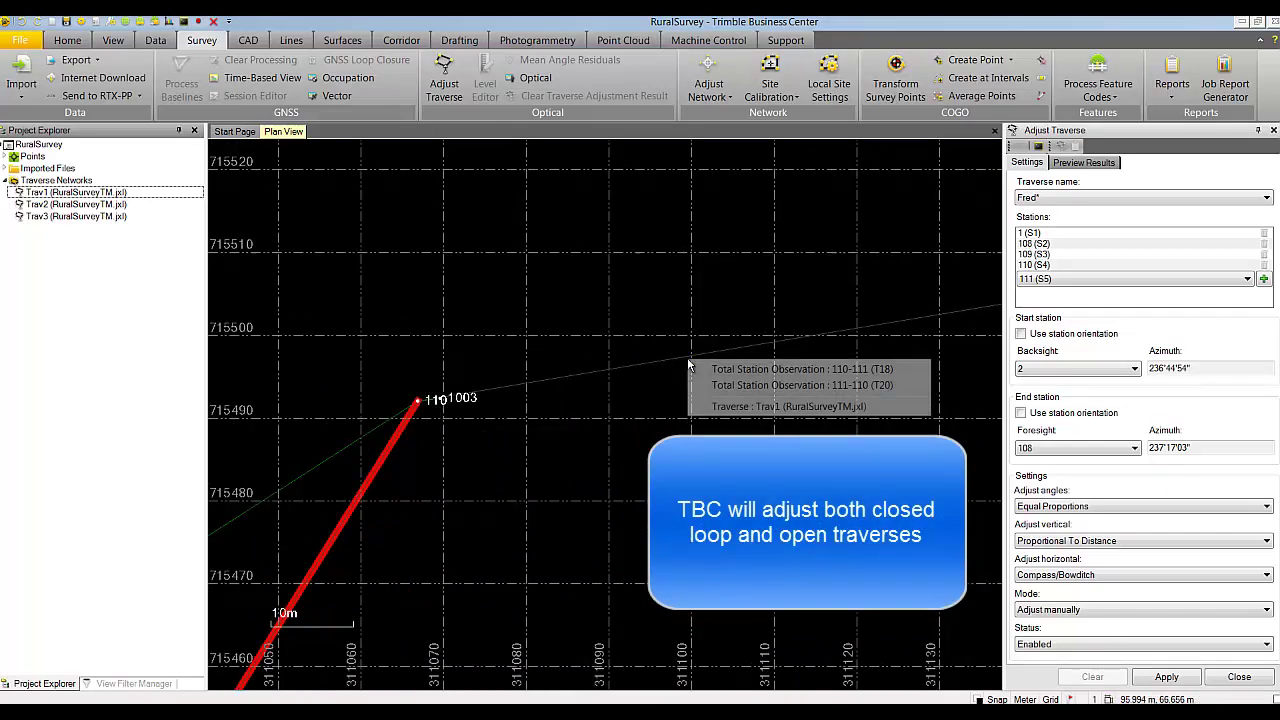
pyautogui.click(727, 376)
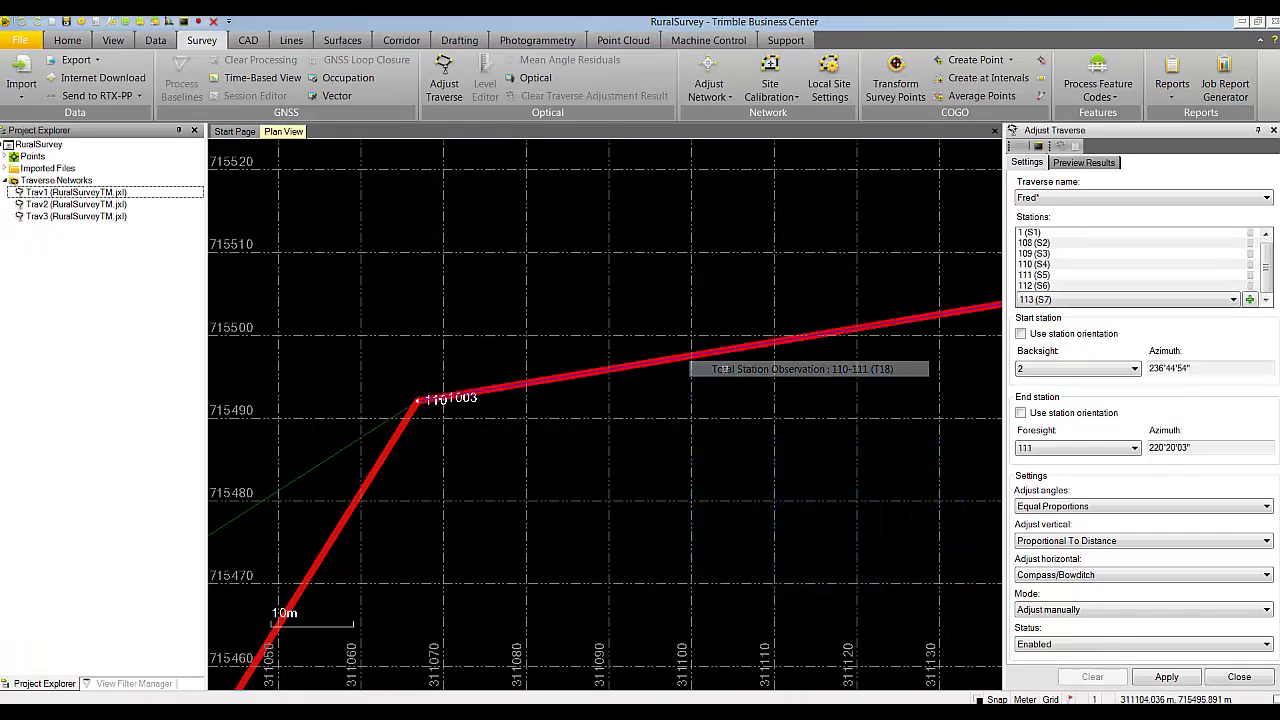
pyautogui.scroll(-4, 651, 410)
pyautogui.scroll(-2, 651, 410)
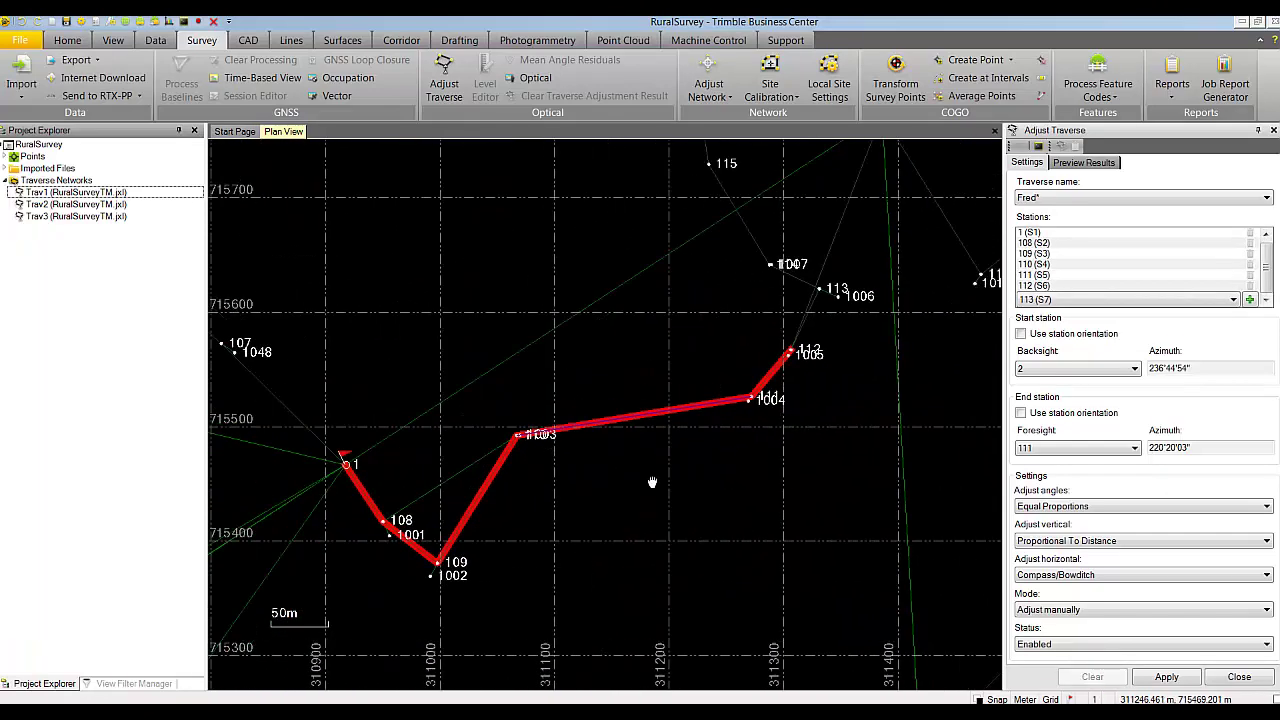
pyautogui.scroll(4, 691, 339)
pyautogui.click(700, 321)
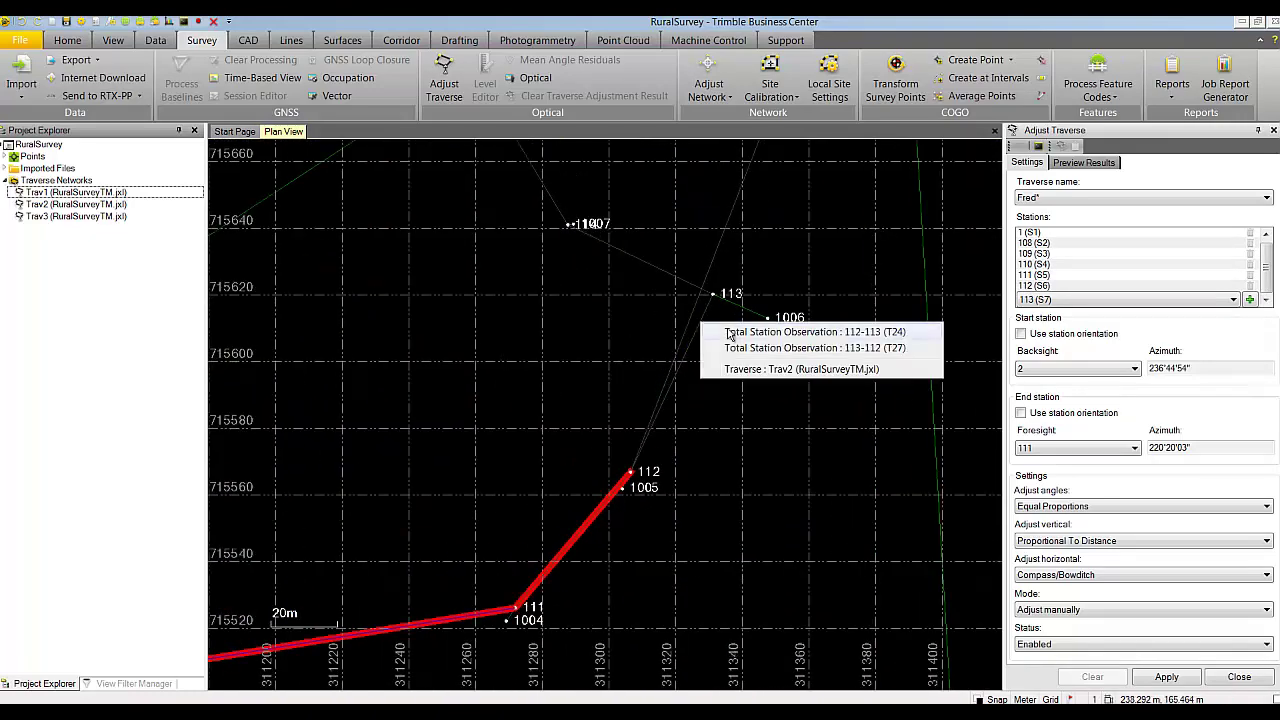
pyautogui.click(743, 328)
# - Choose station 137 as the next station and add stations 138 through 205
pyautogui.scroll(-3, 794, 380)
pyautogui.scroll(-5, 794, 380)
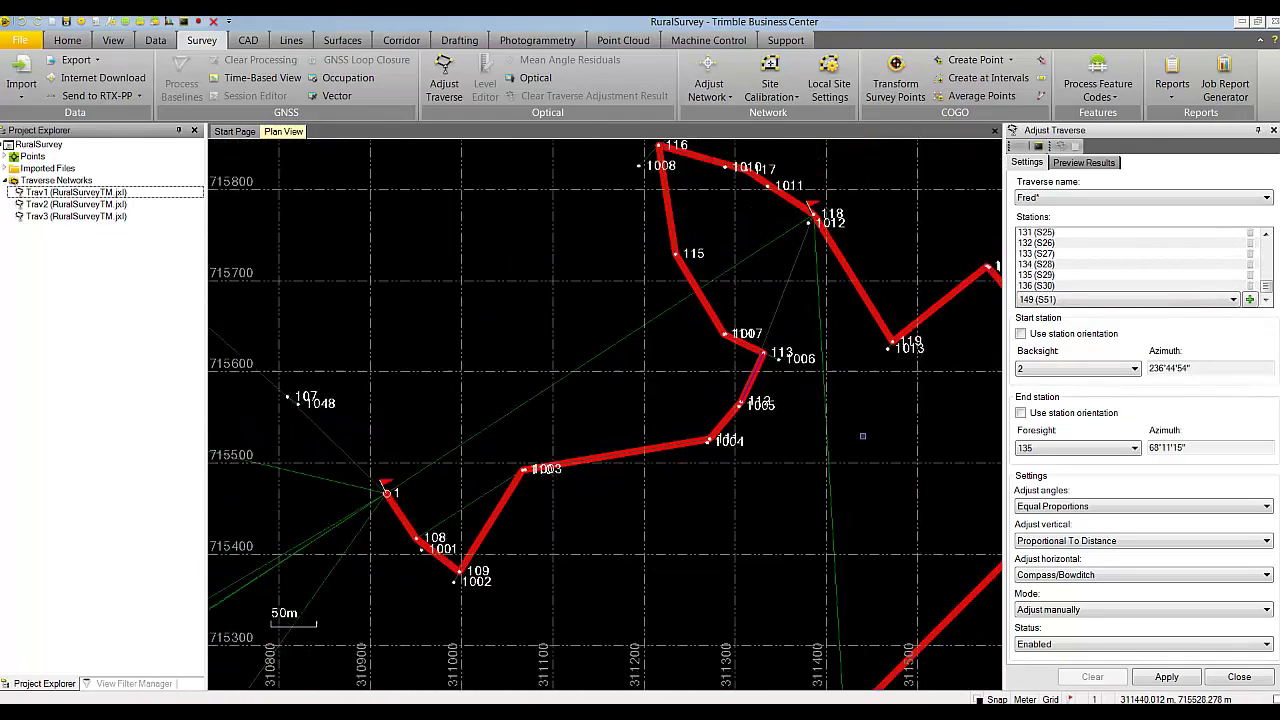
pyautogui.moveTo(790, 300); pyautogui.dragTo(932, 258, button='middle')
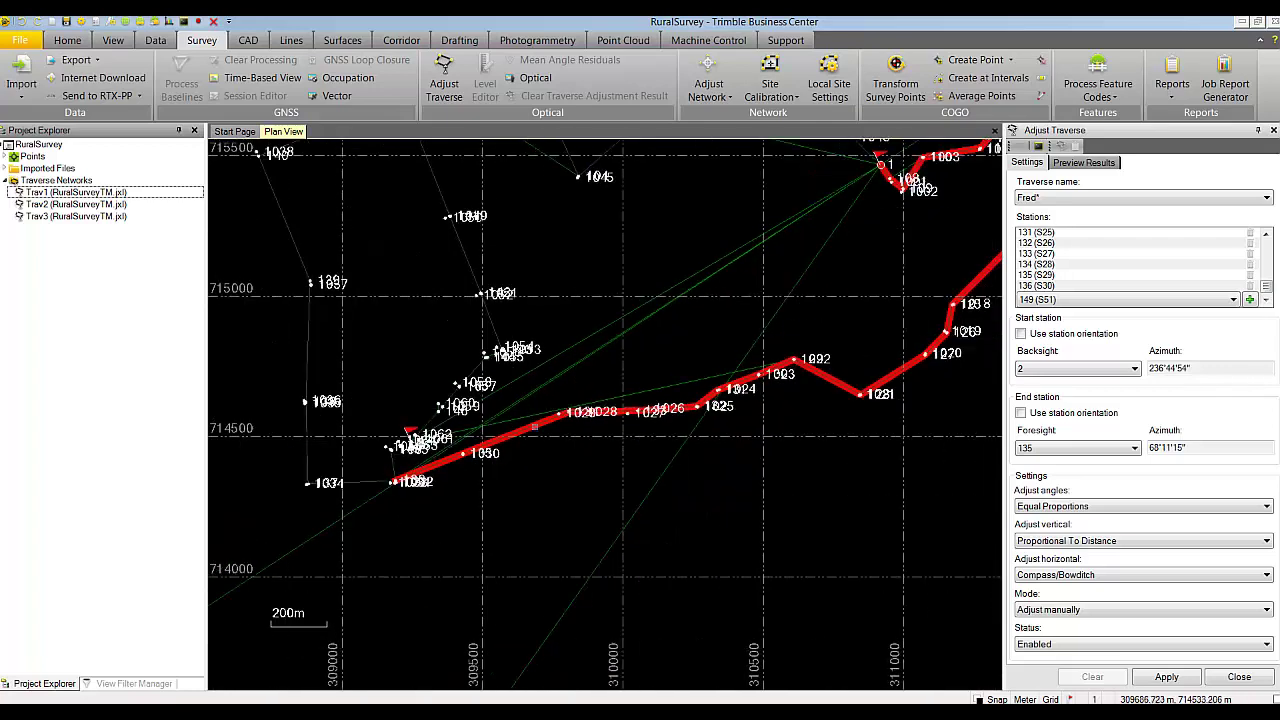
pyautogui.scroll(-1, 932, 258)
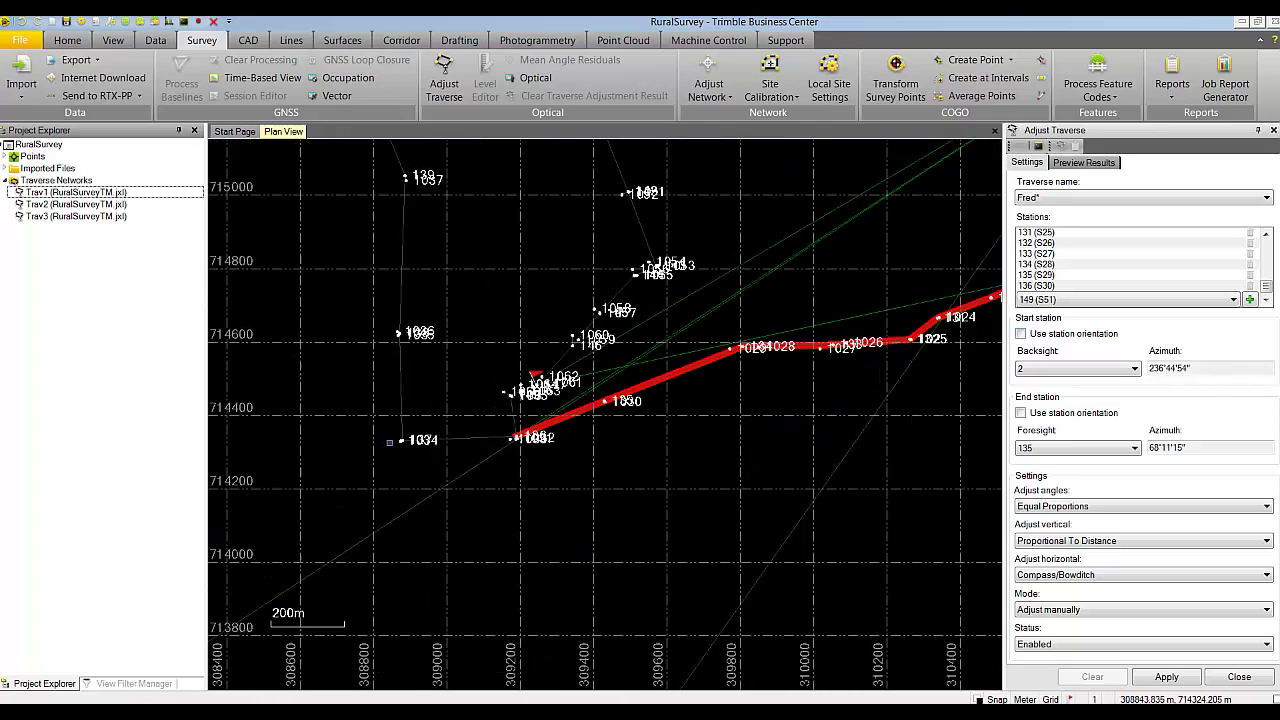
pyautogui.scroll(7, 441, 446)
pyautogui.scroll(1, 447, 452)
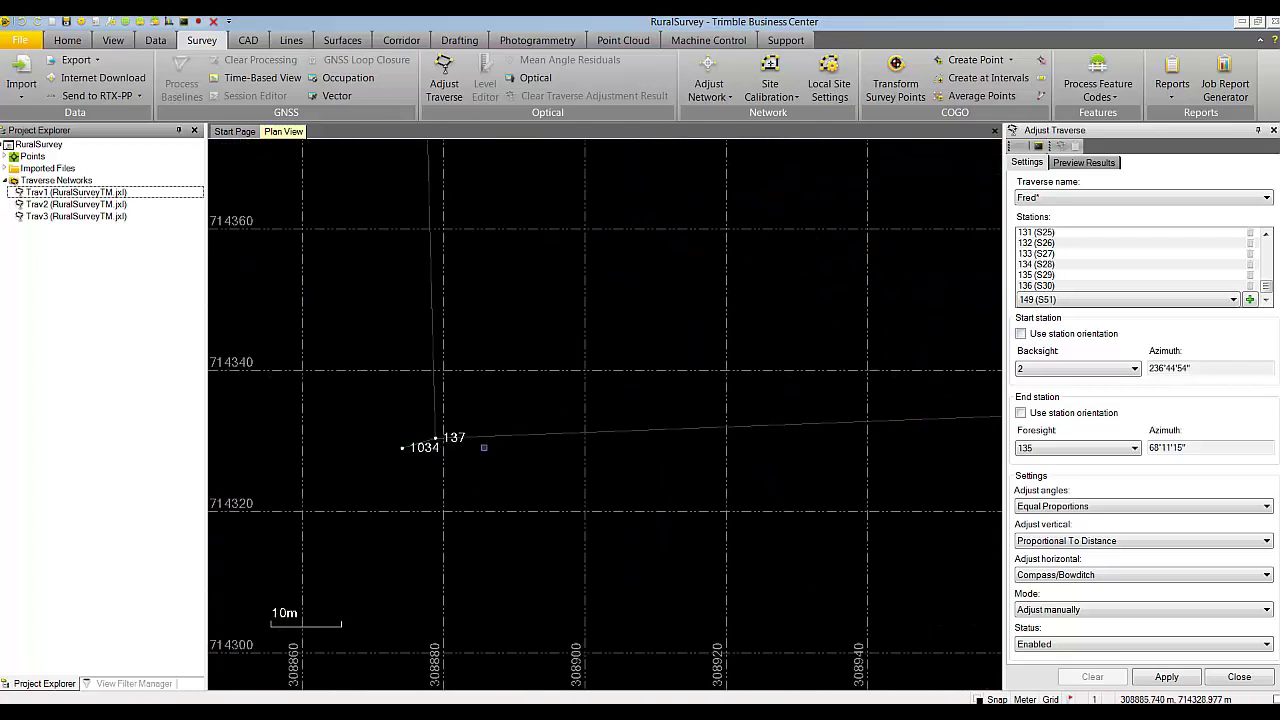
pyautogui.click(1132, 300)
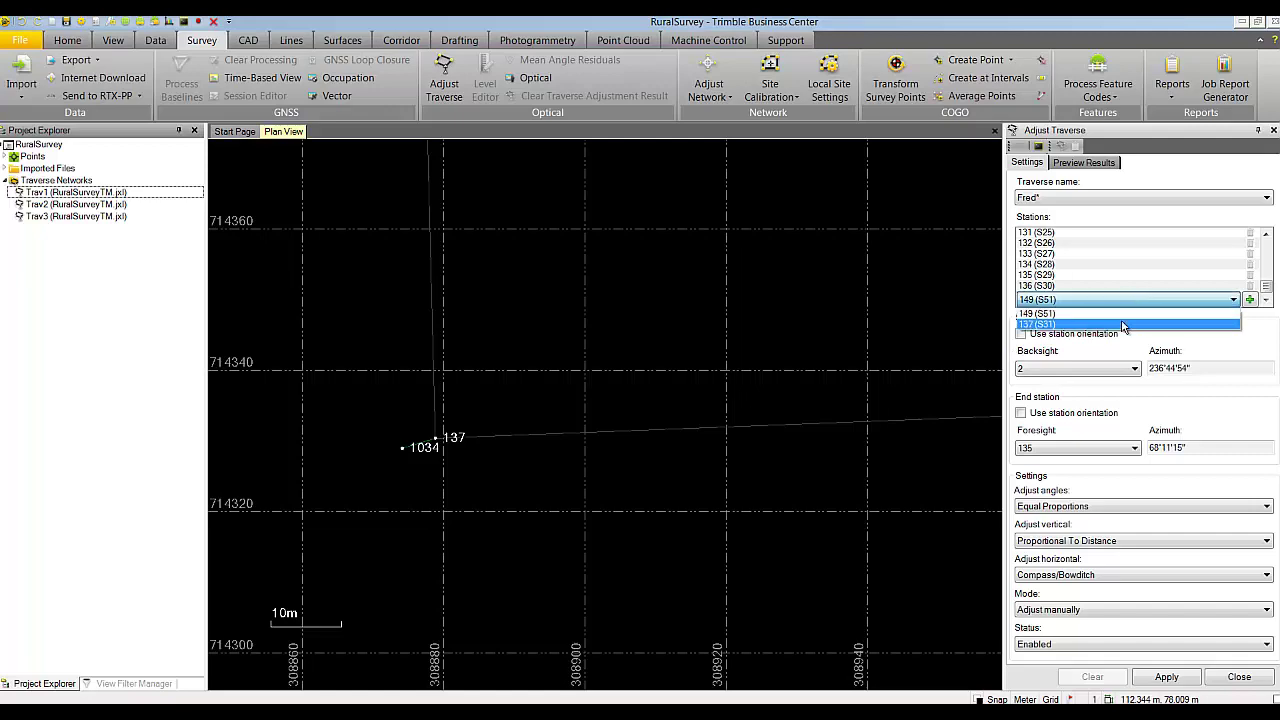
pyautogui.click(1122, 326)
pyautogui.click(1249, 299)
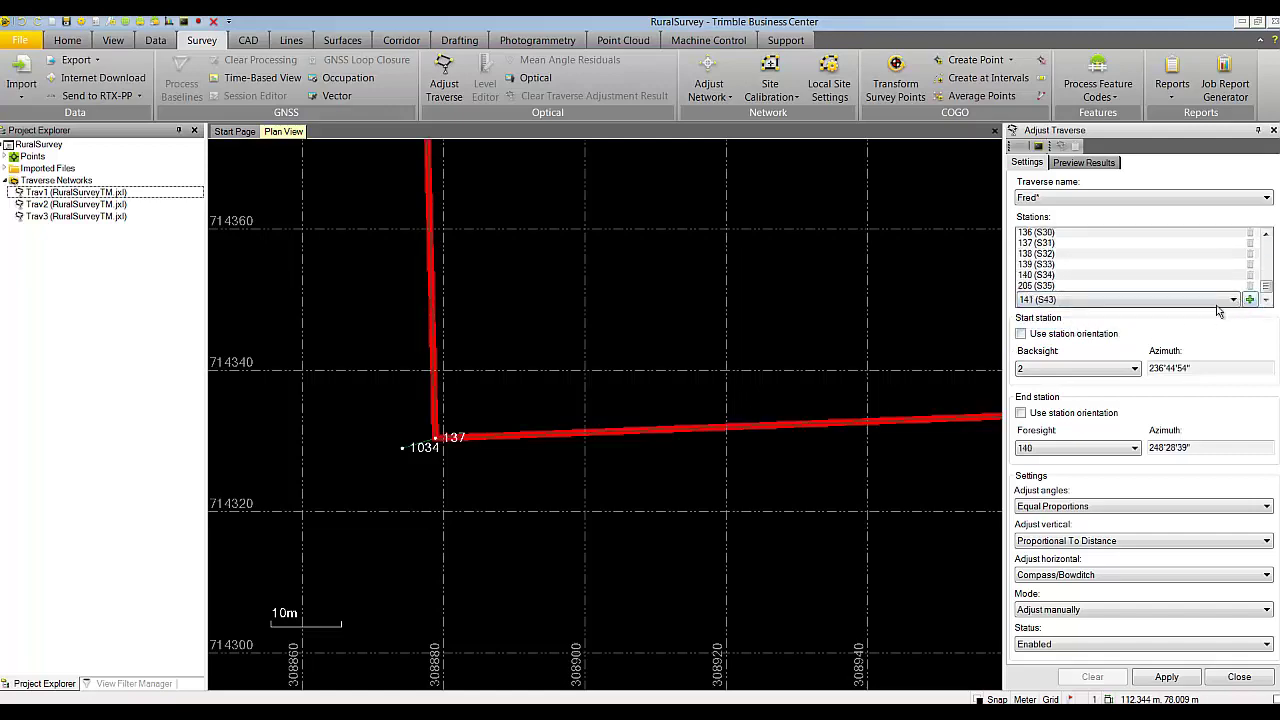
# - Add the 101–205 observation so Fred closes back at station 1
pyautogui.scroll(-3, 824, 339)
pyautogui.scroll(-6, 824, 339)
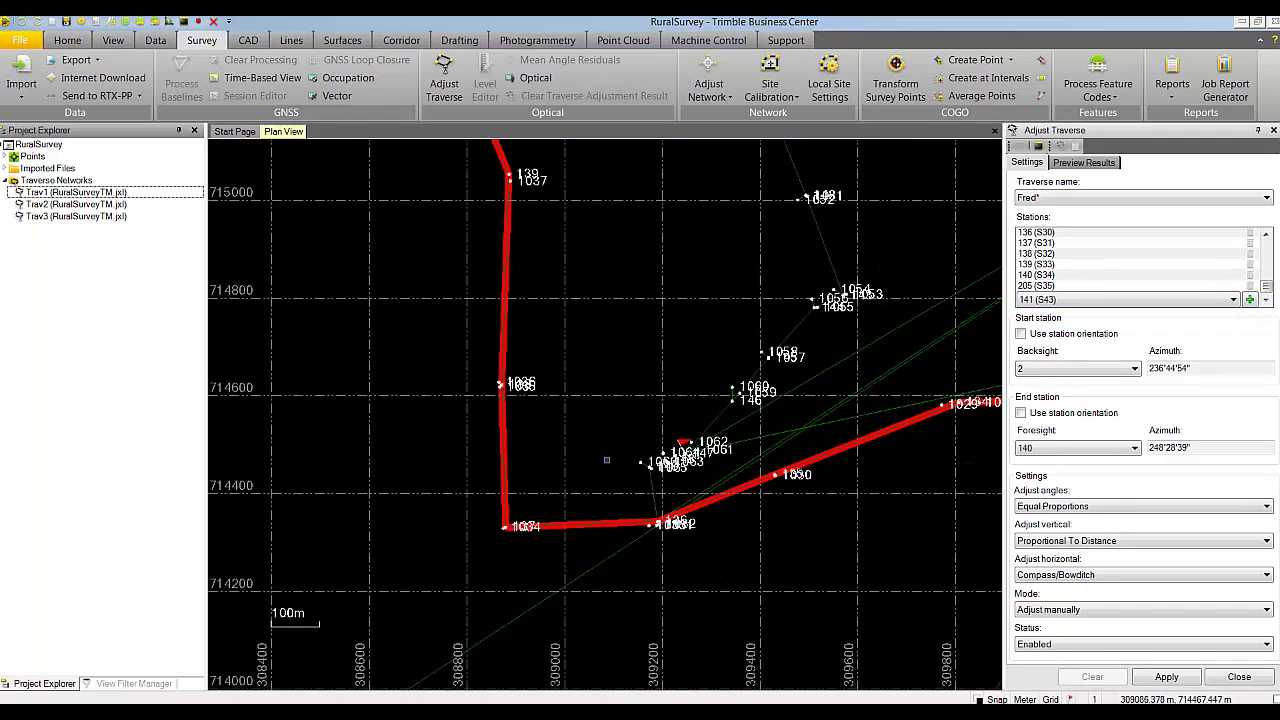
pyautogui.click(663, 340)
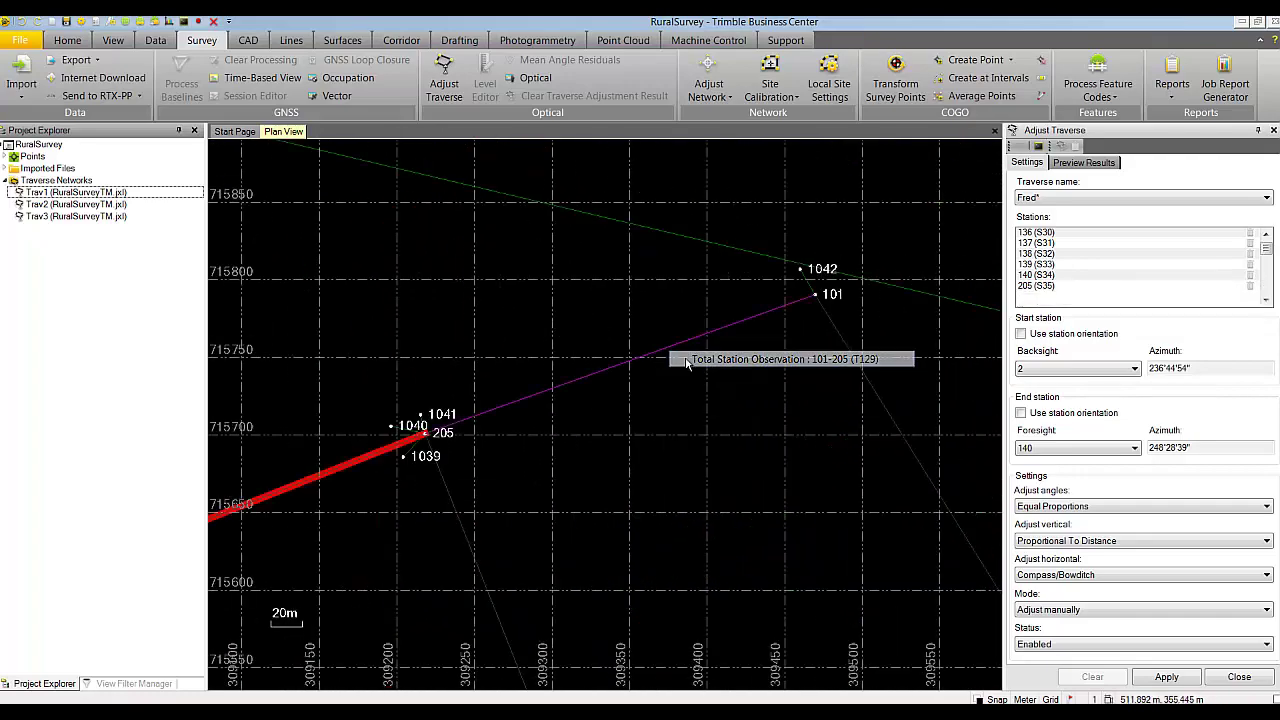
pyautogui.scroll(-4, 705, 369)
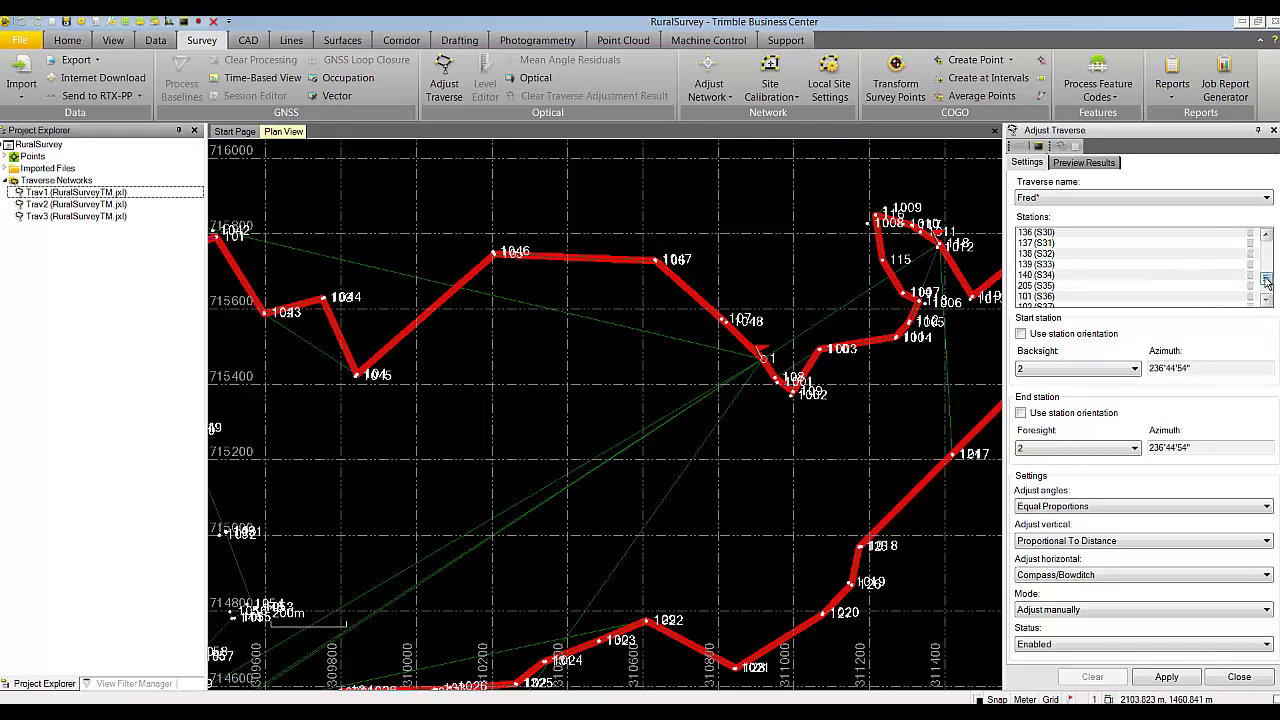
pyautogui.moveTo(1265, 283)
pyautogui.mouseDown()
pyautogui.moveTo(1270, 267)
pyautogui.moveTo(1273, 296)
pyautogui.mouseUp()
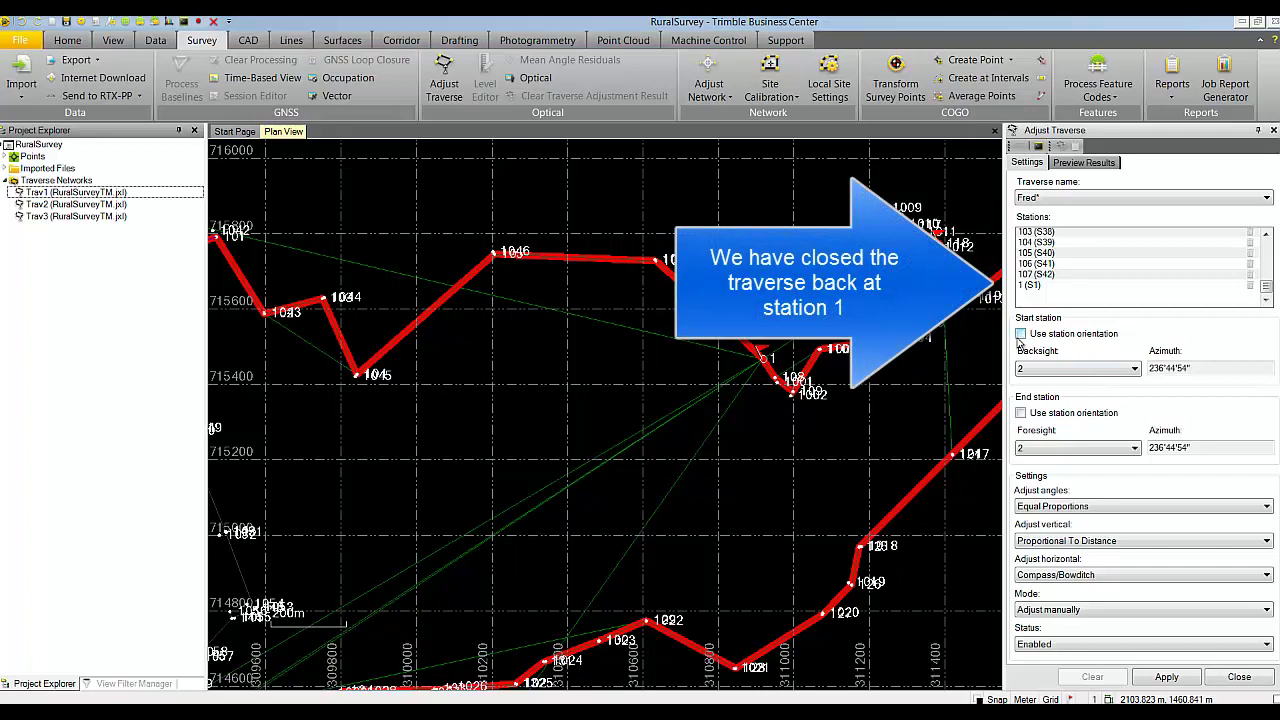
# - Keep backsight 2 and enable Use station orientation at Fred's start and end stations
pyautogui.click(1114, 370)
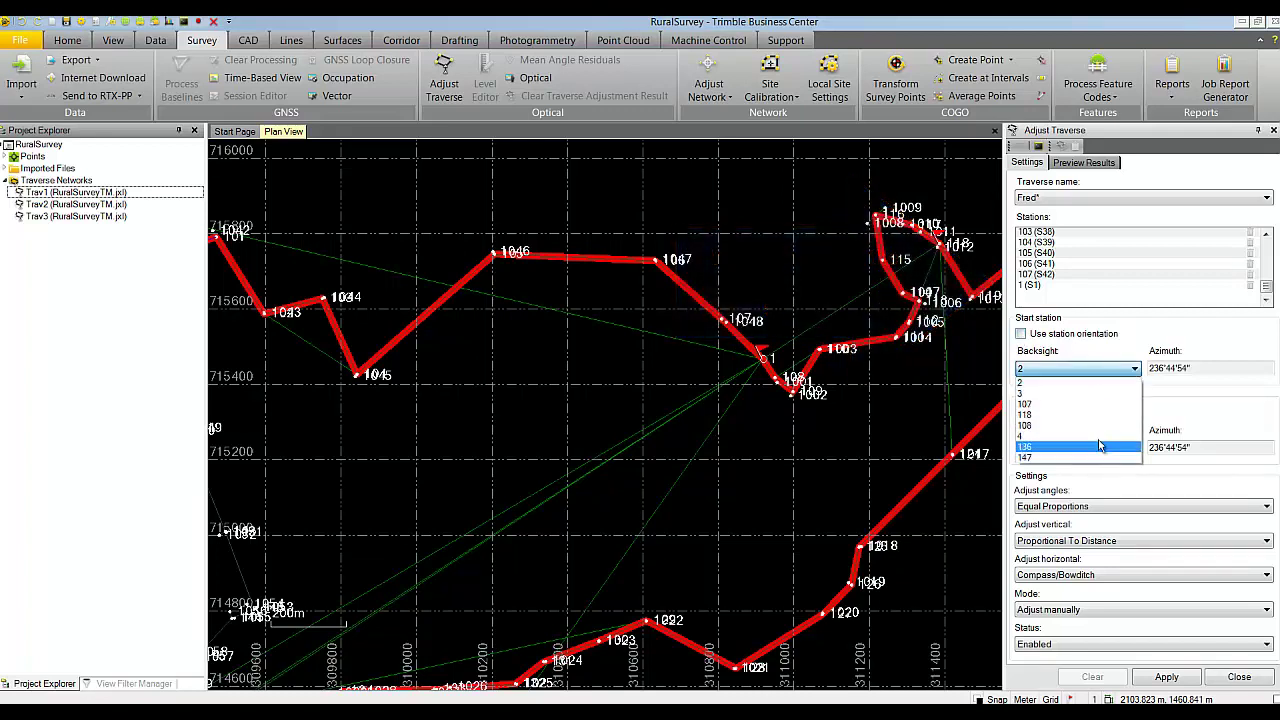
pyautogui.click(1107, 371)
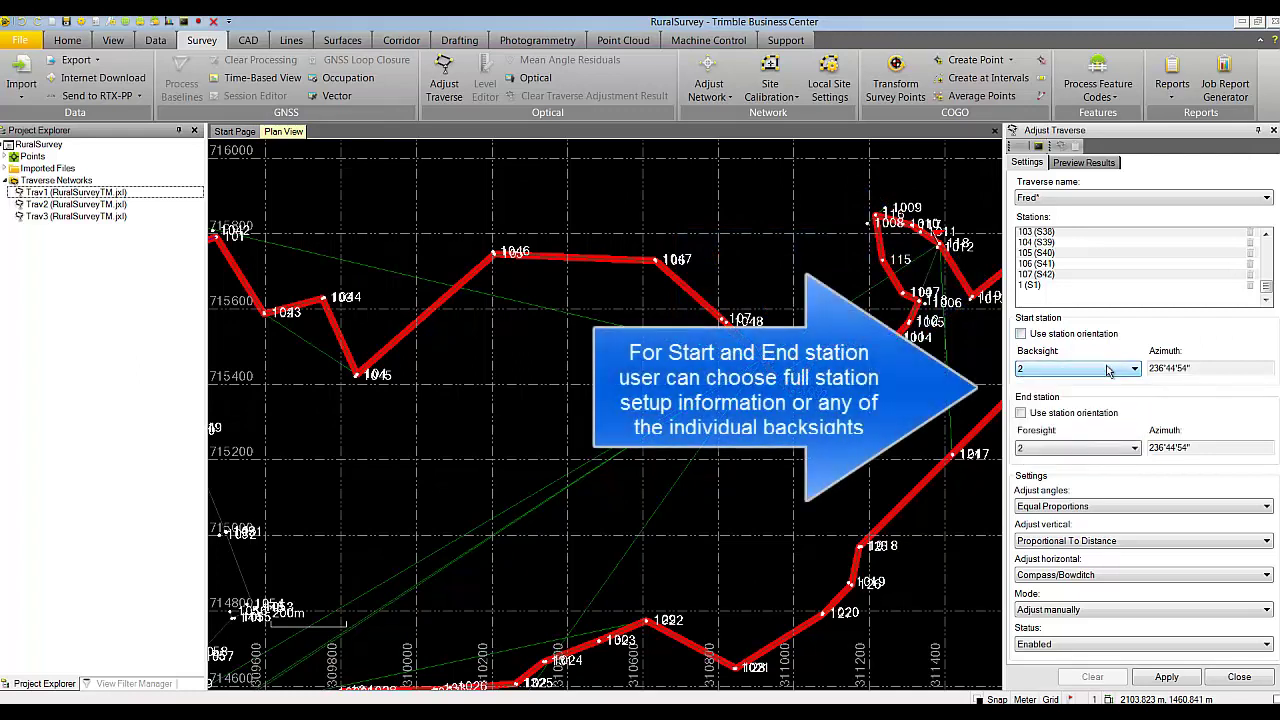
pyautogui.click(1021, 334)
pyautogui.click(1021, 414)
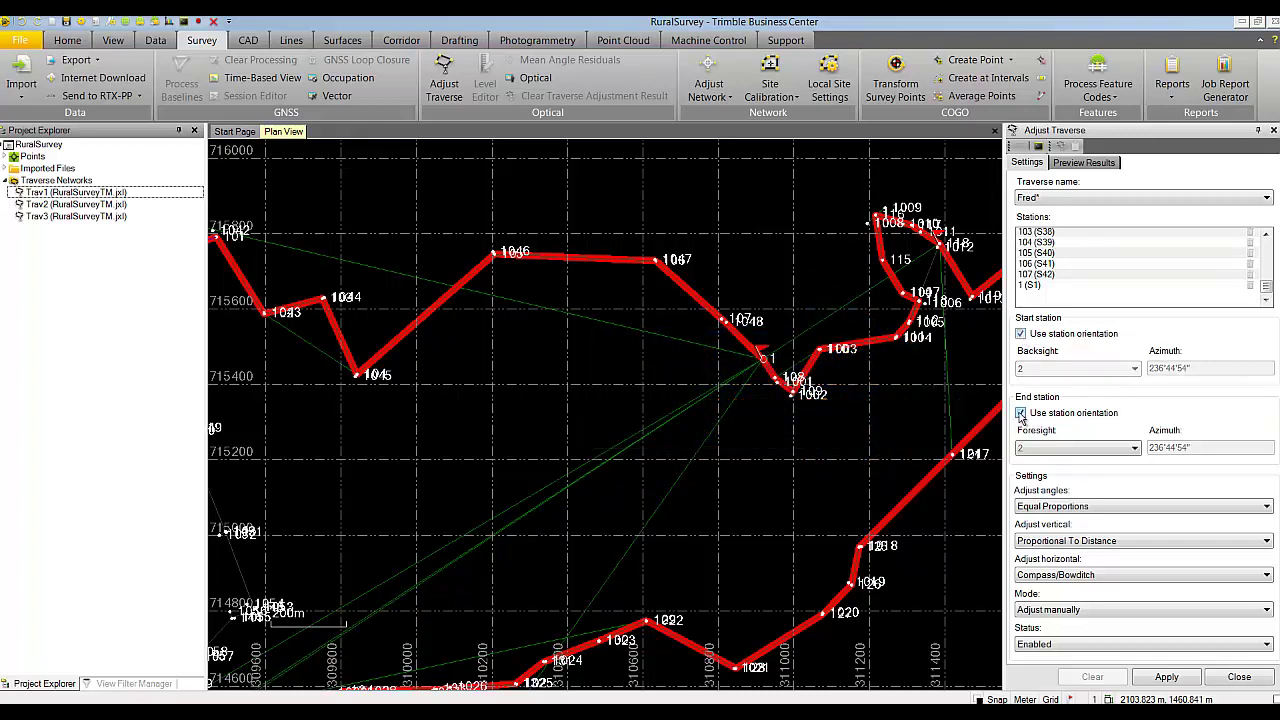
pyautogui.click(1130, 507)
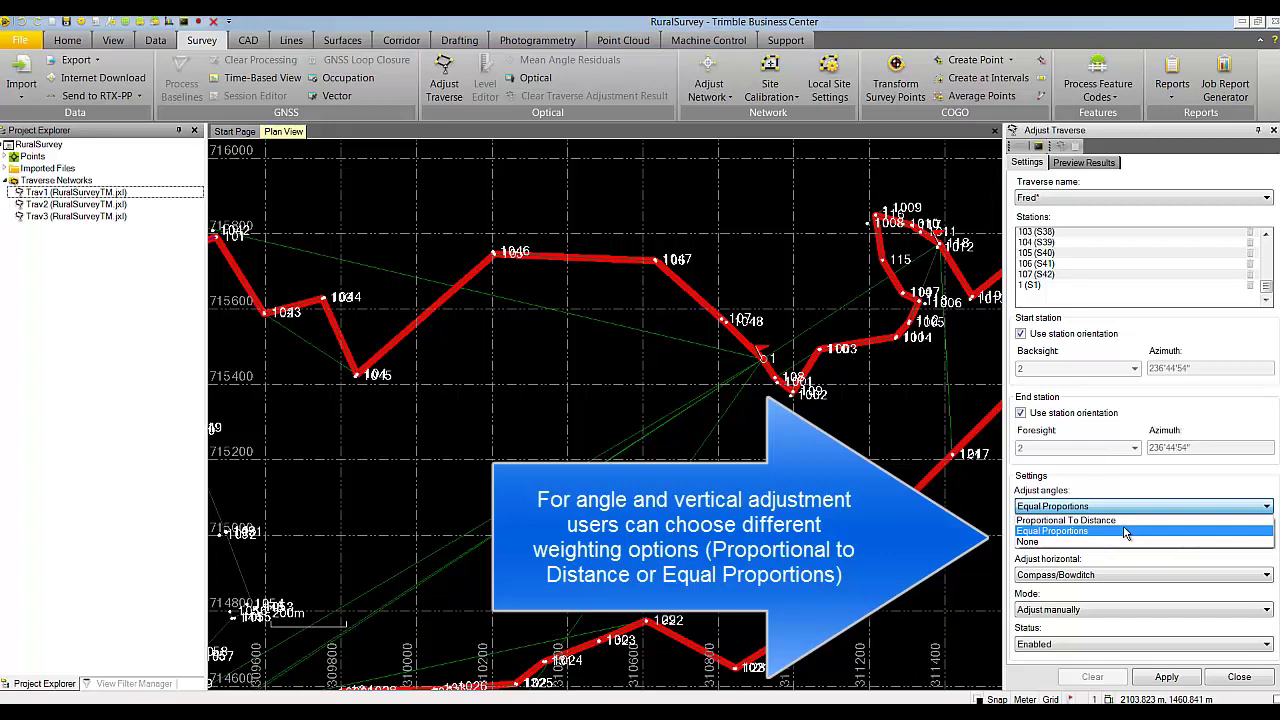
pyautogui.click(1125, 533)
pyautogui.click(1121, 542)
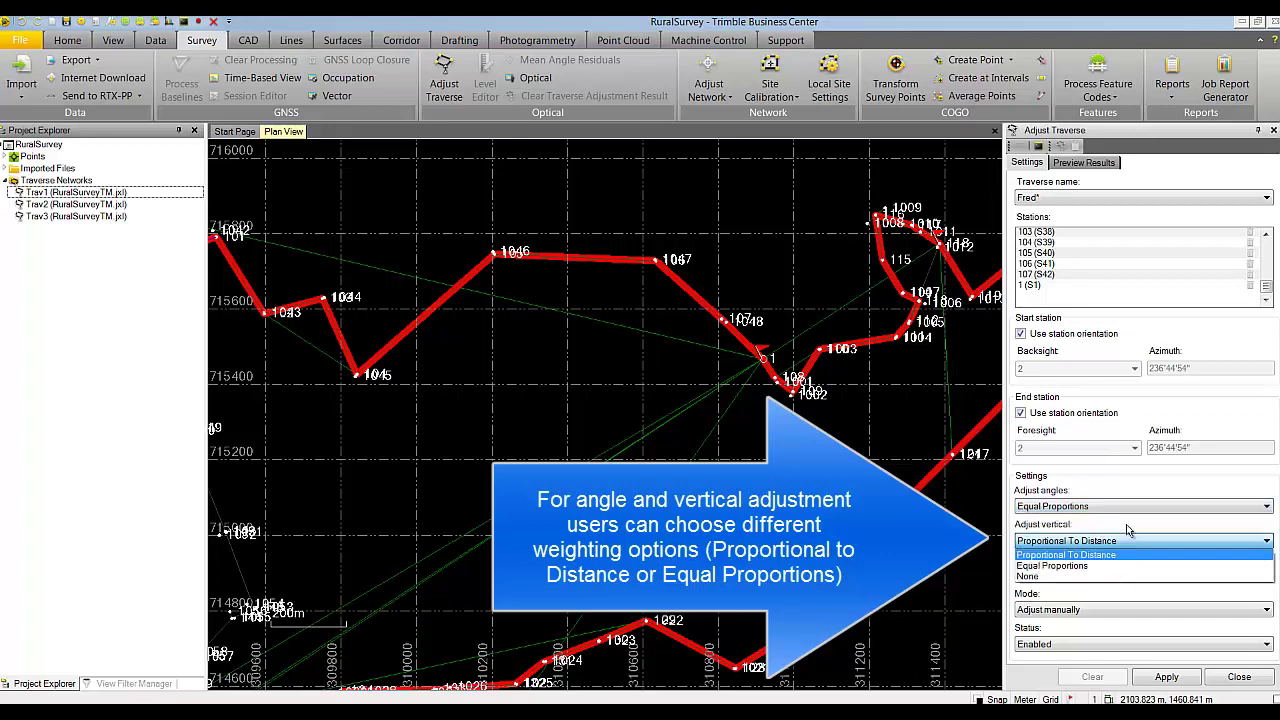
pyautogui.click(1130, 535)
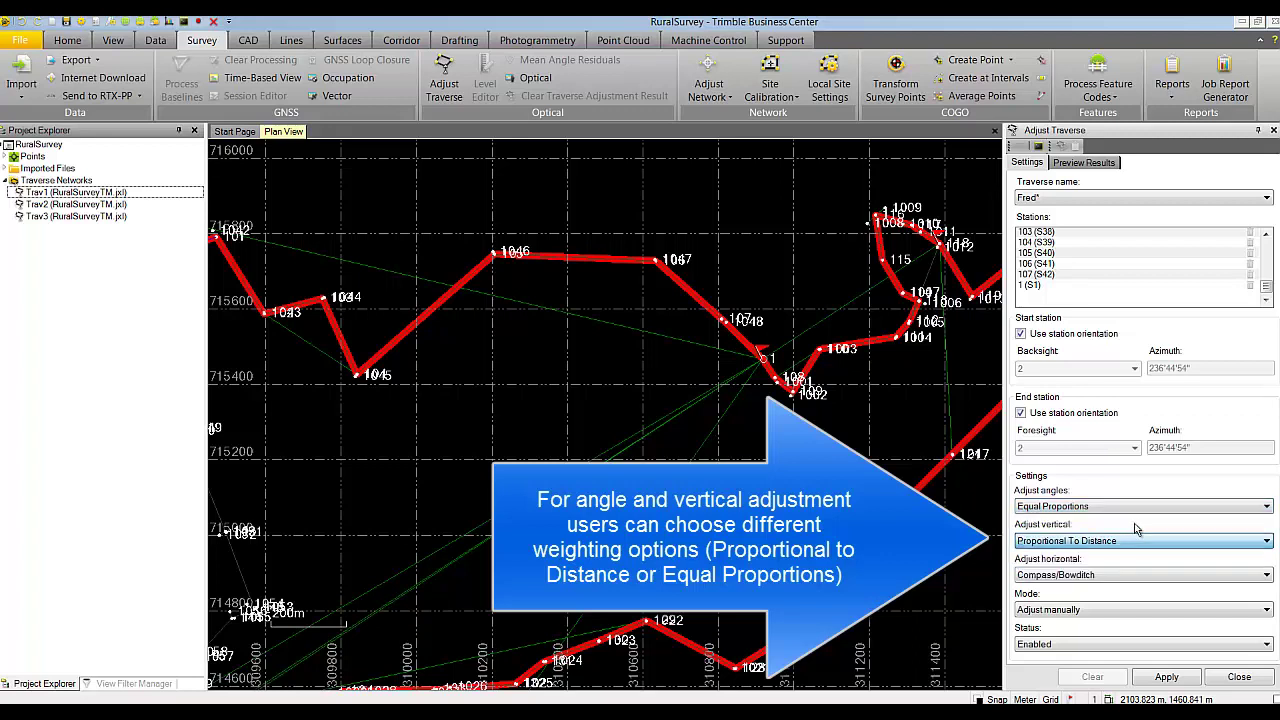
pyautogui.click(1110, 576)
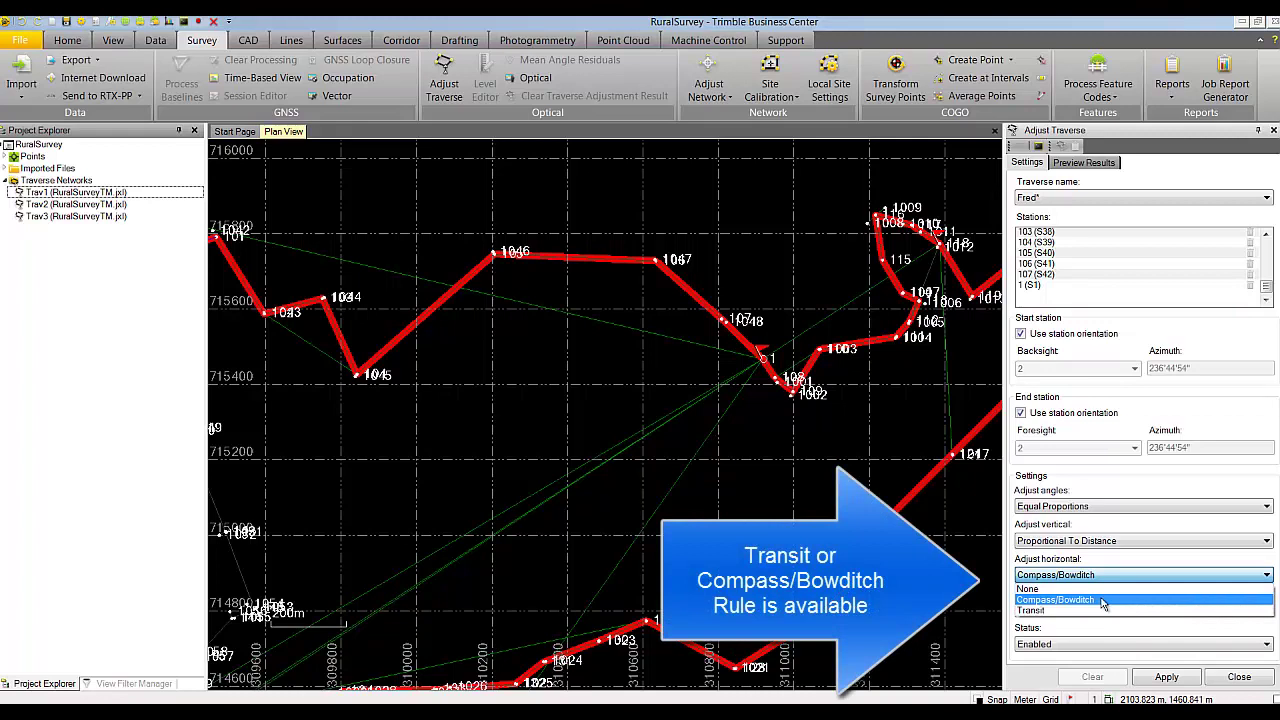
pyautogui.click(1103, 600)
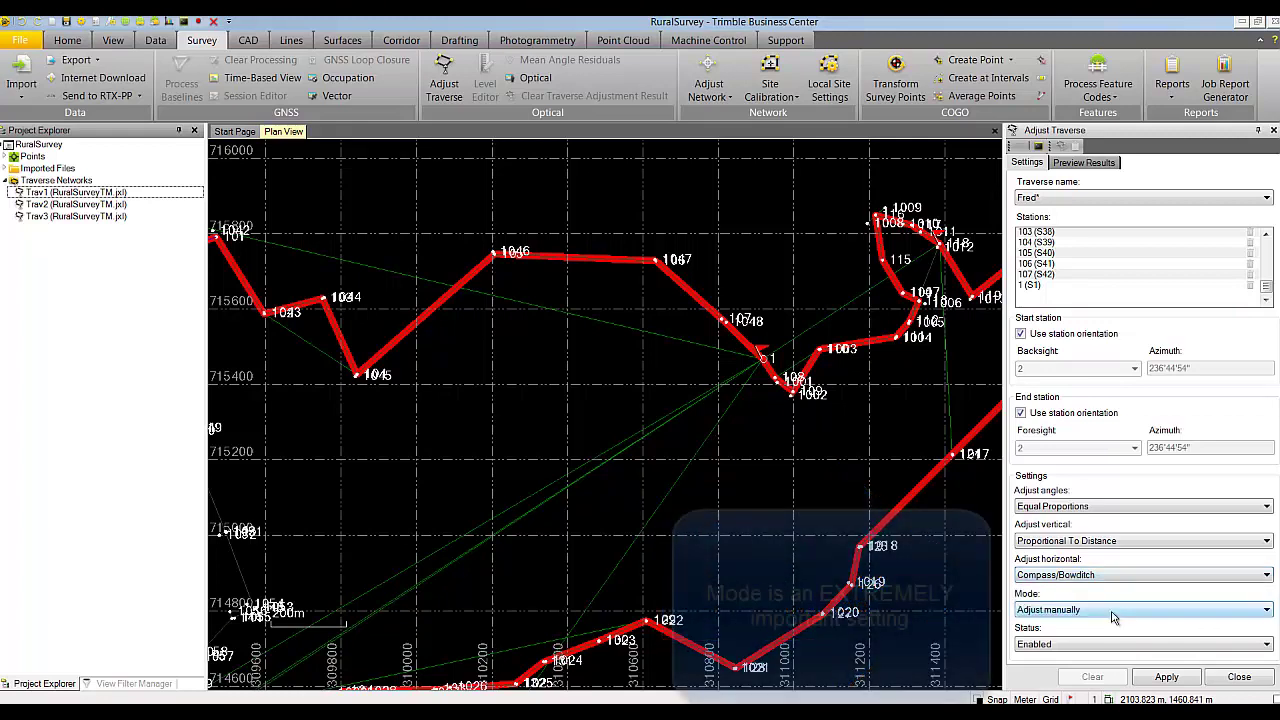
# - Change Fred's Mode from manual to Adjust automatically
pyautogui.click(1113, 610)
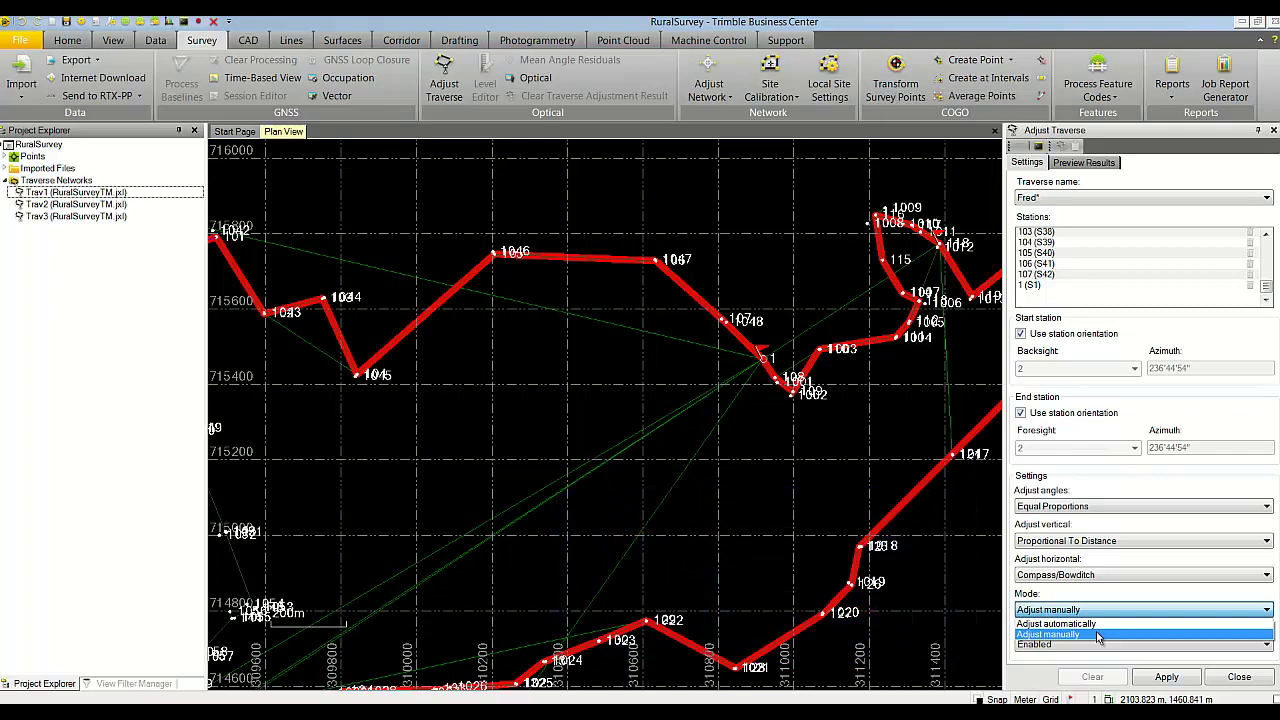
pyautogui.click(1056, 623)
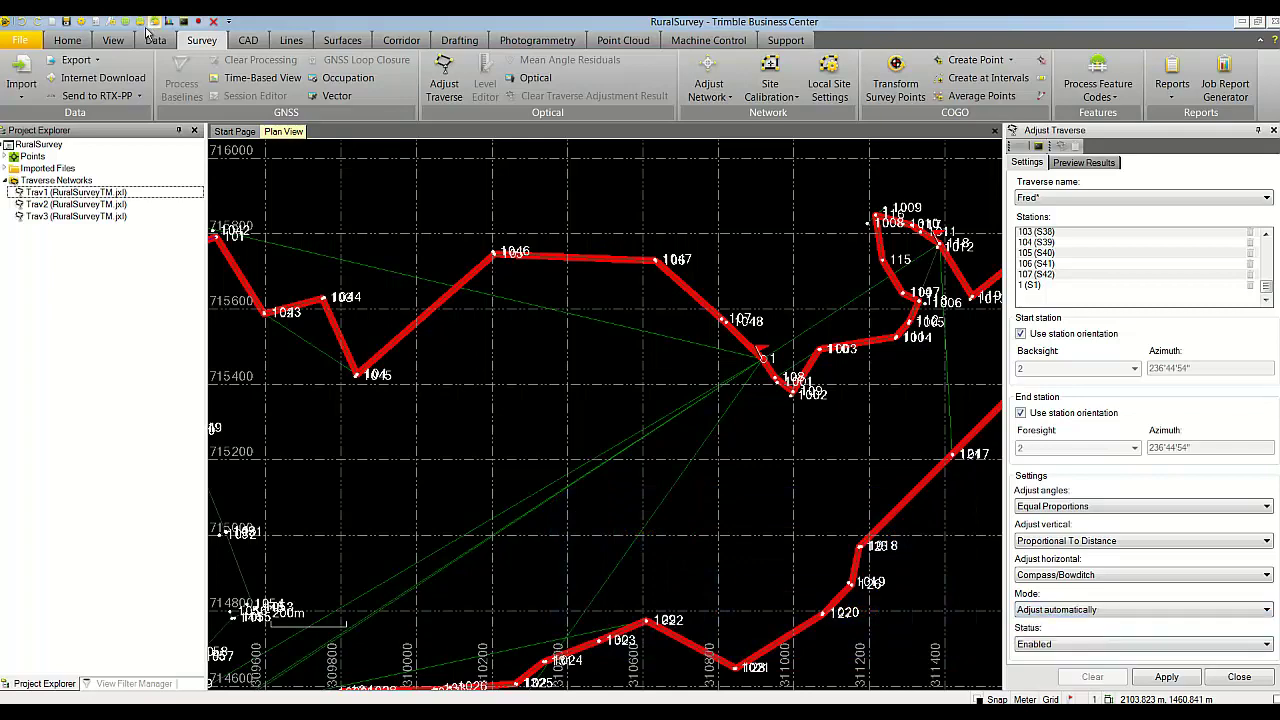
pyautogui.click(81, 21)
# - Set Use weighted mean to No under Computations > Traverse and save the Project Settings
pyautogui.moveTo(528, 186); pyautogui.dragTo(480, 194)
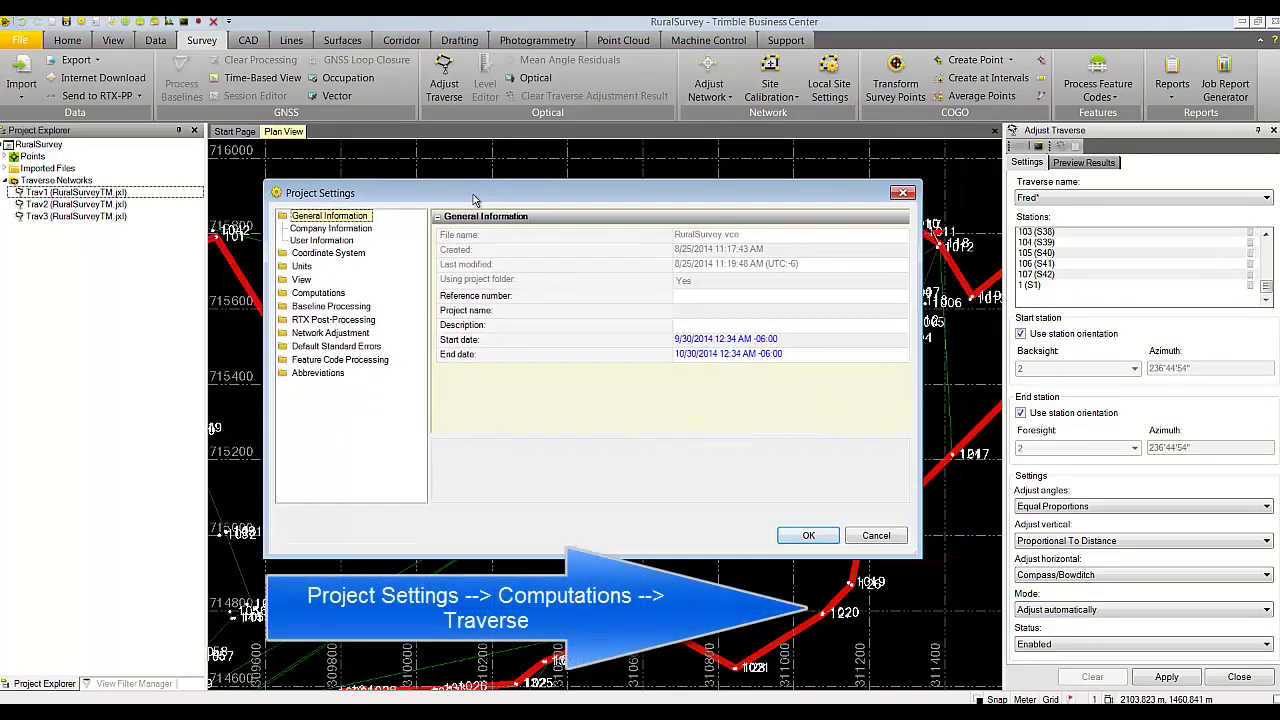
pyautogui.click(314, 293)
pyautogui.click(308, 342)
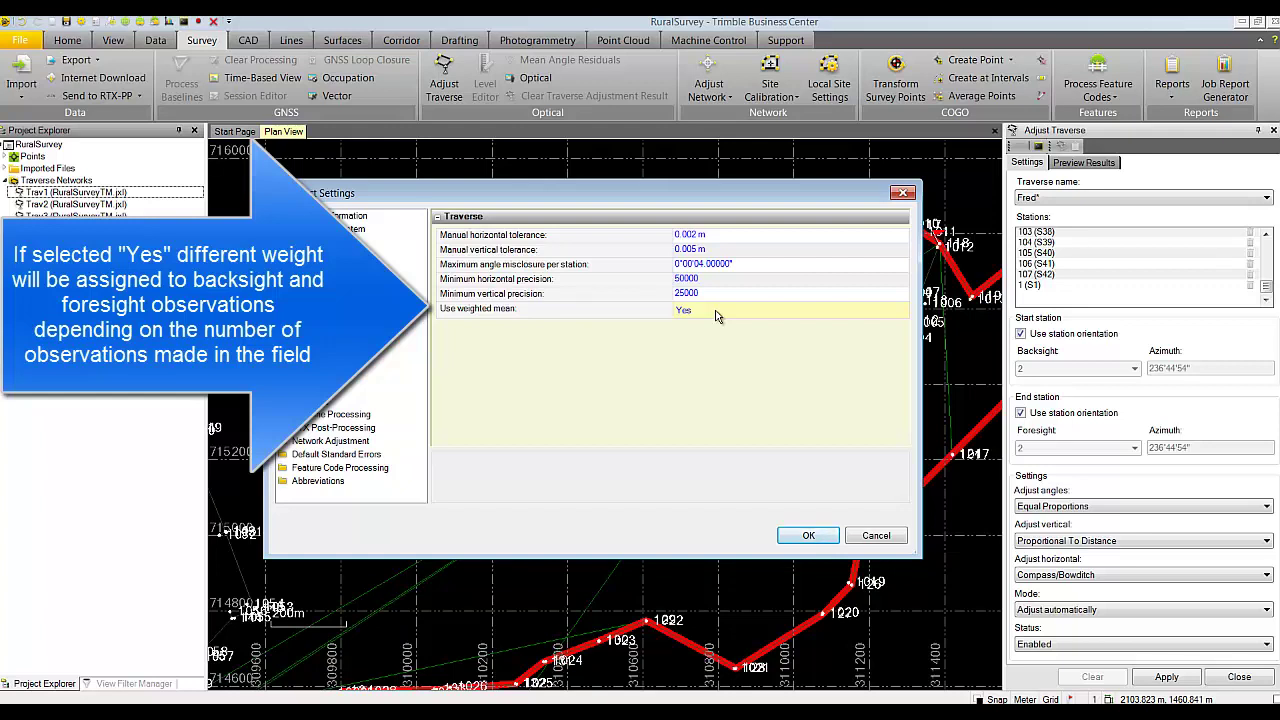
pyautogui.click(715, 311)
pyautogui.click(690, 337)
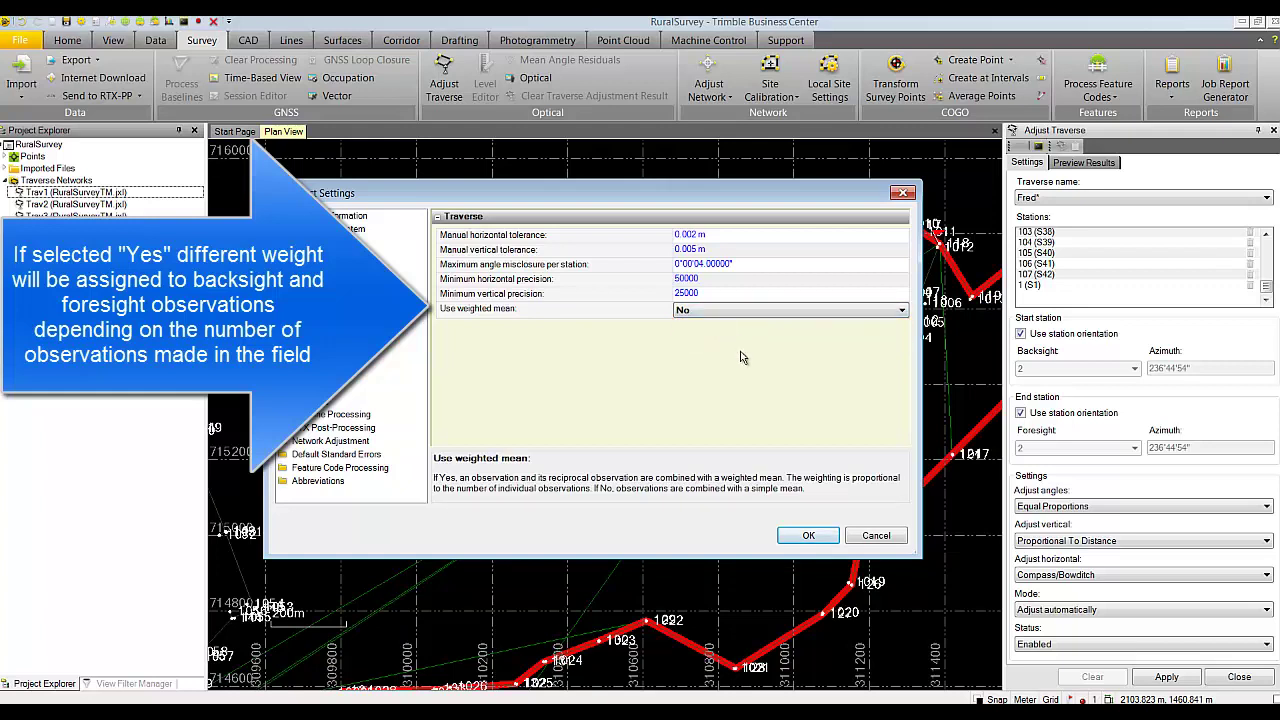
pyautogui.click(808, 535)
# - Leave Fred's status Enabled and show its Preview Results with 41 adjusted points
pyautogui.click(1123, 645)
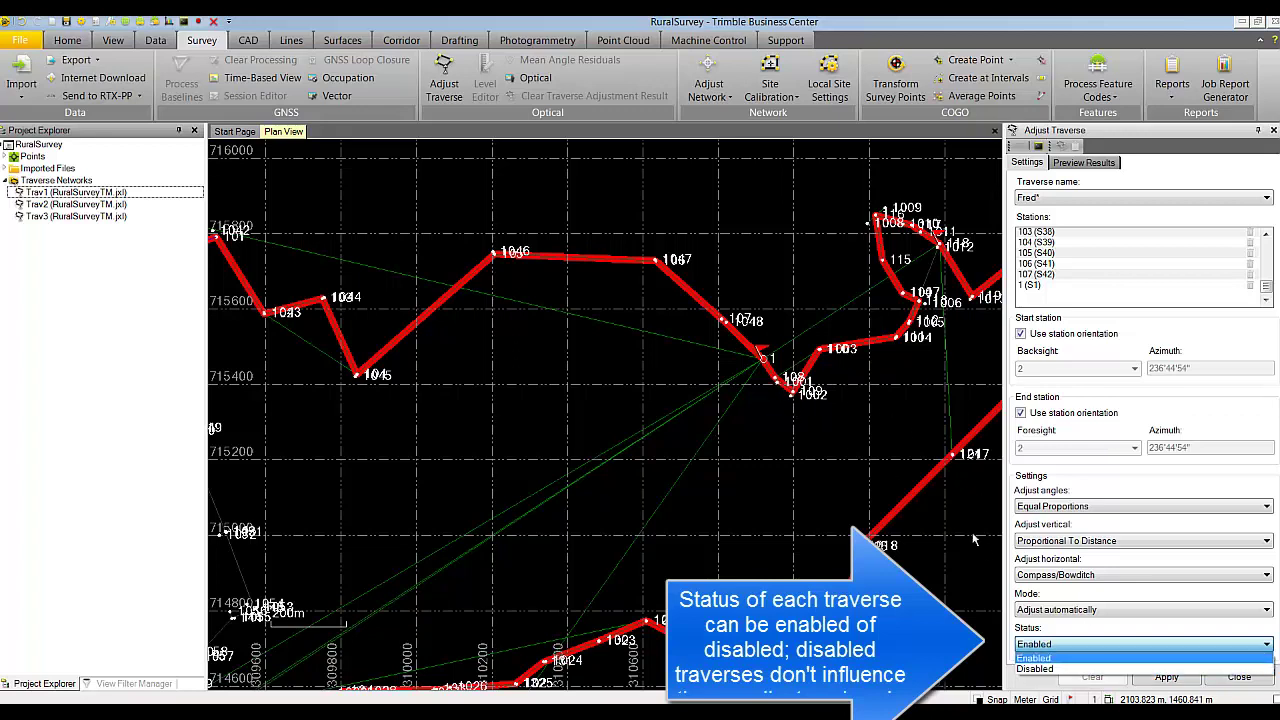
pyautogui.click(1068, 658)
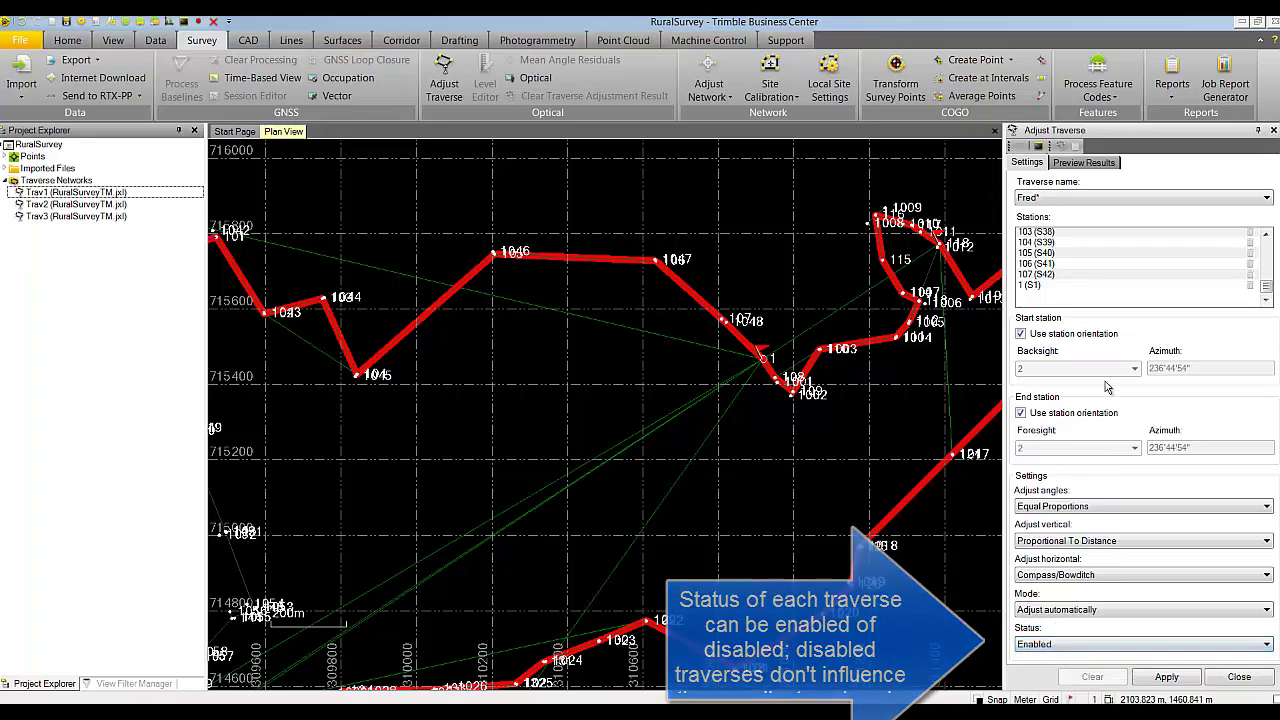
pyautogui.click(1083, 163)
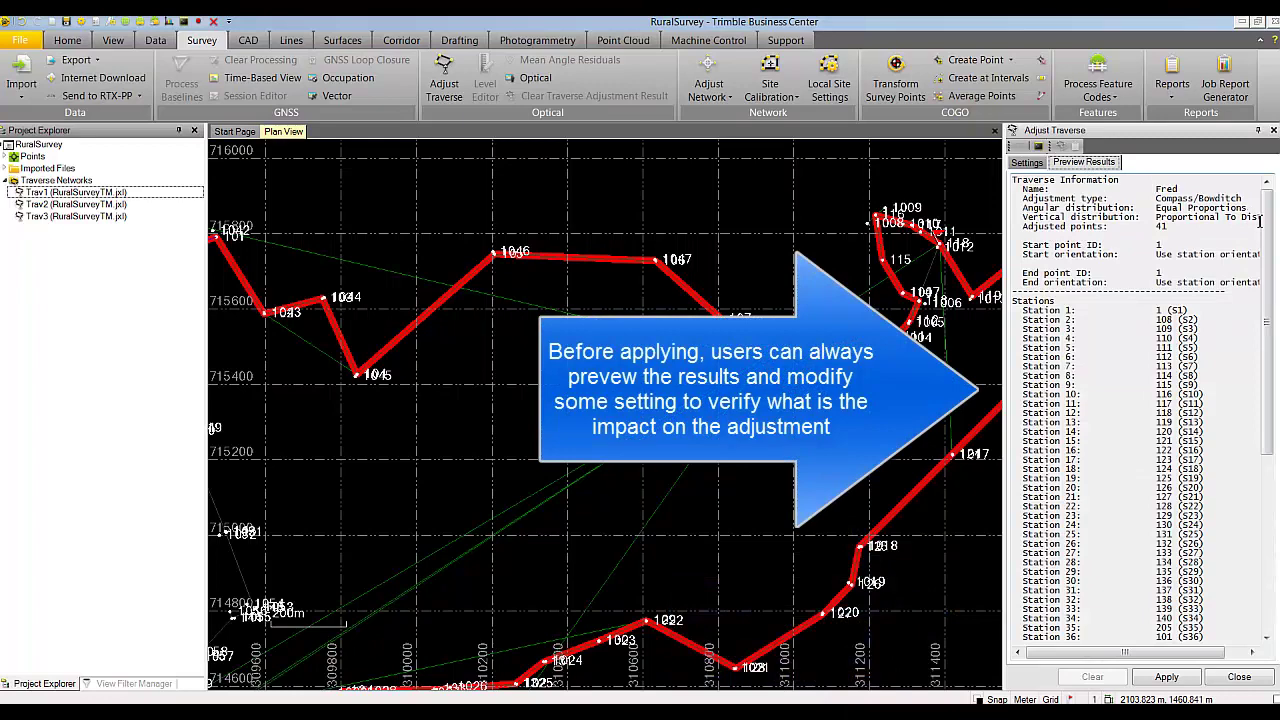
# - Check the previewed misclosures (1:172873 horizontal precision), then go back to Fred's adjustment settings
pyautogui.moveTo(1272, 234); pyautogui.dragTo(1272, 410)
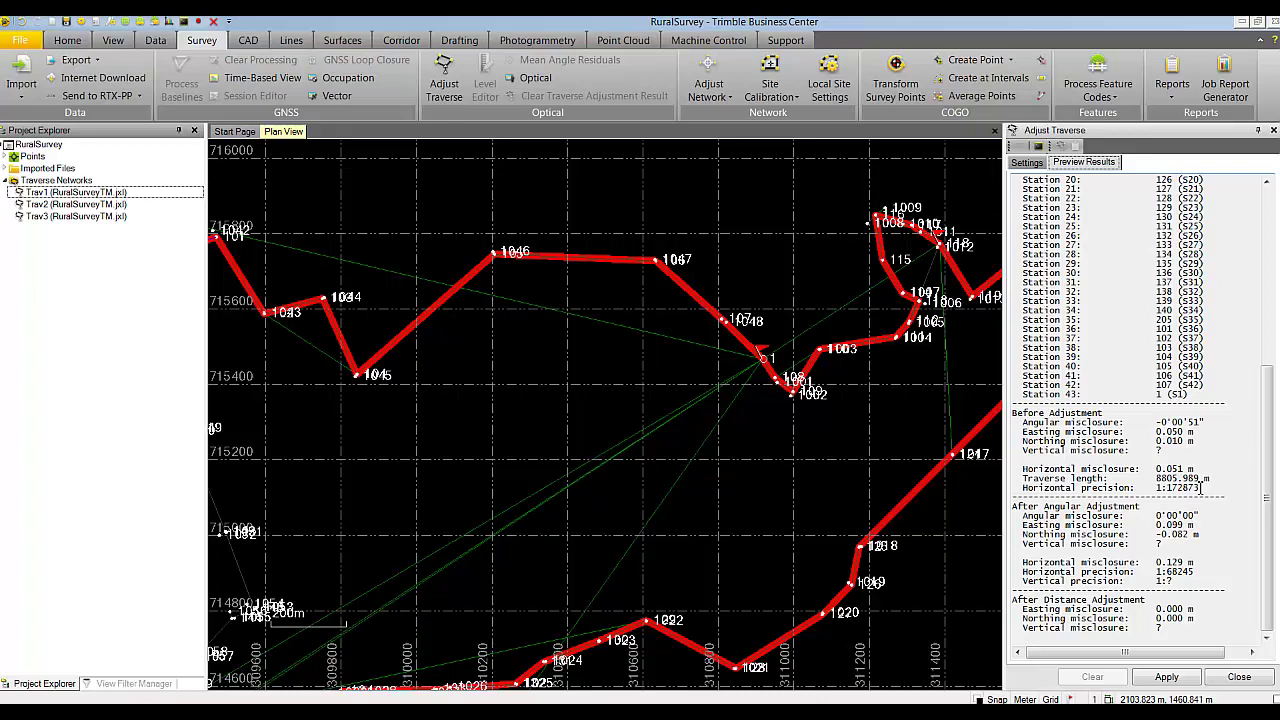
pyautogui.click(1030, 163)
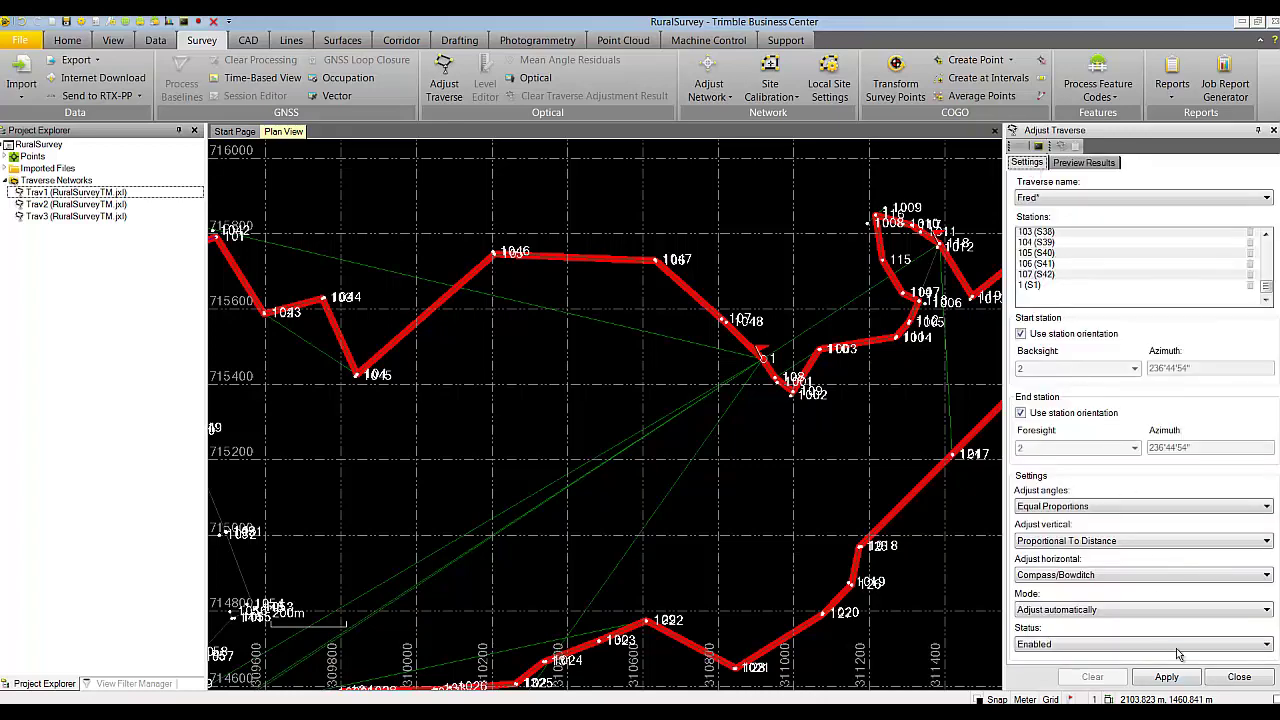
# - Apply Fred's adjustment and select the new Fred entry under Traverse Networks
pyautogui.click(1167, 677)
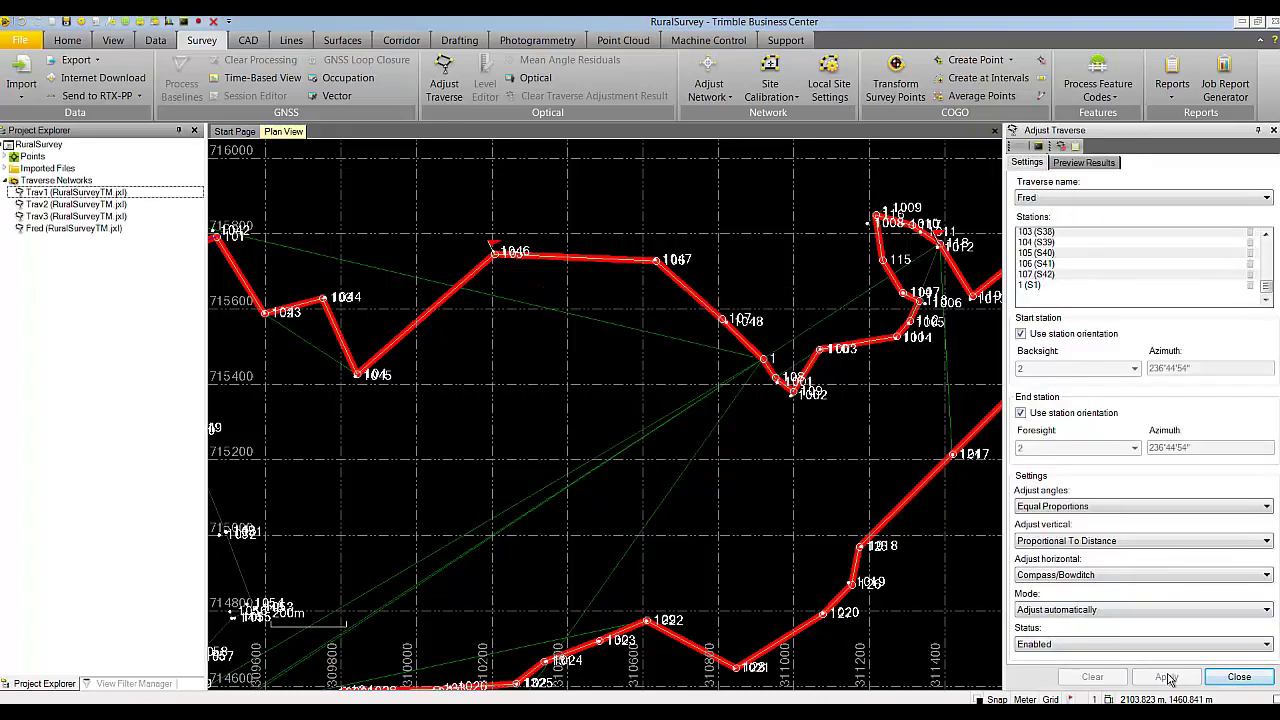
pyautogui.click(95, 229)
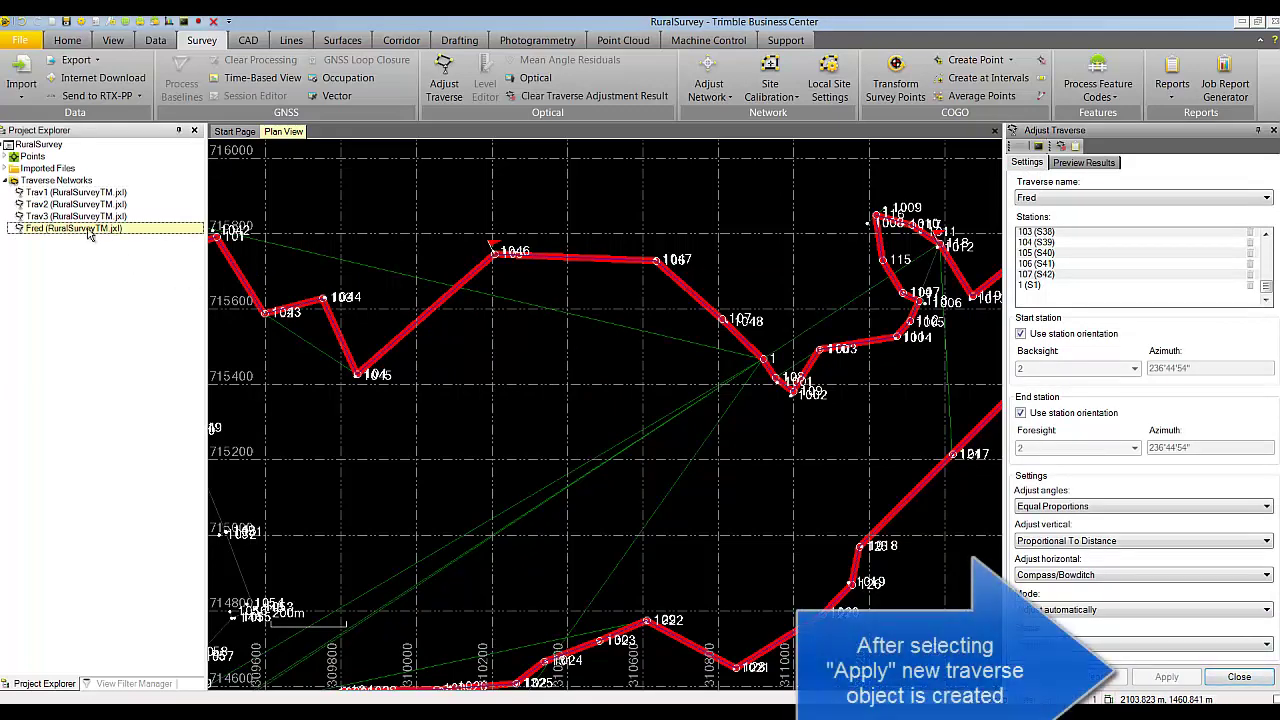
# - Open Fred's Traverse Adjustment Report and read page 1's summary, end-point orientations and misclosures
pyautogui.click(1075, 147)
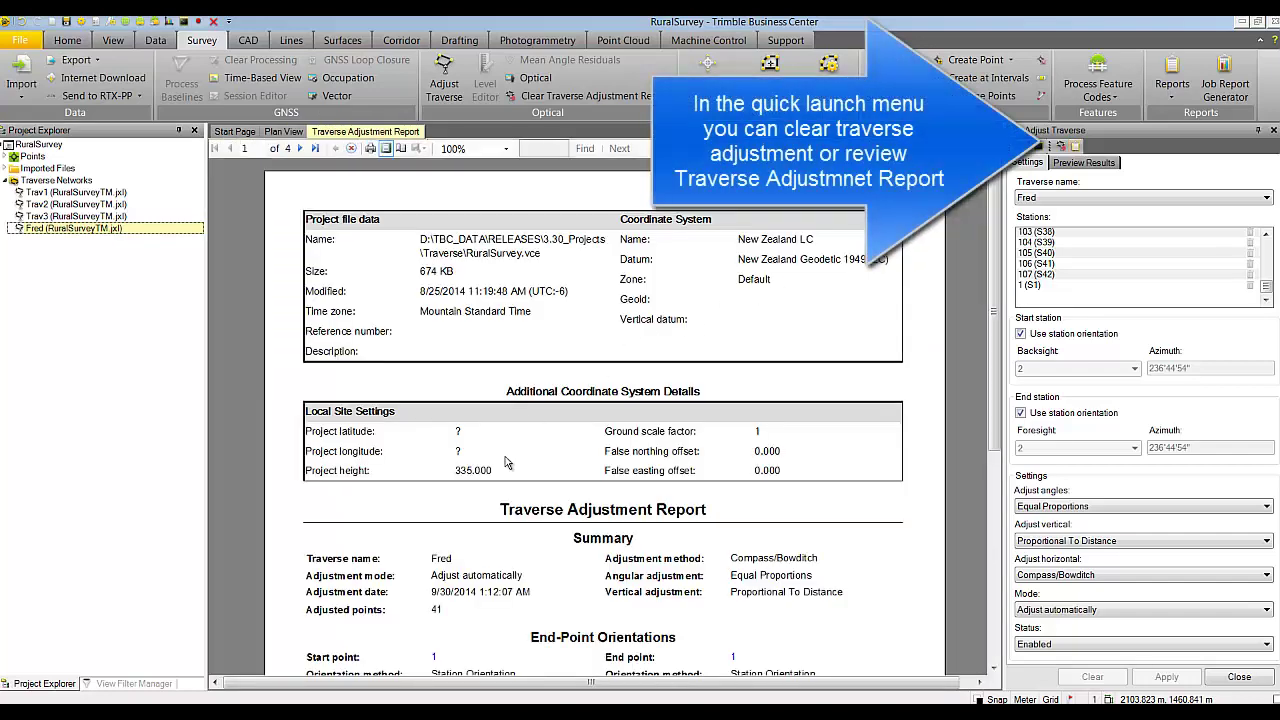
pyautogui.scroll(-1, 545, 430)
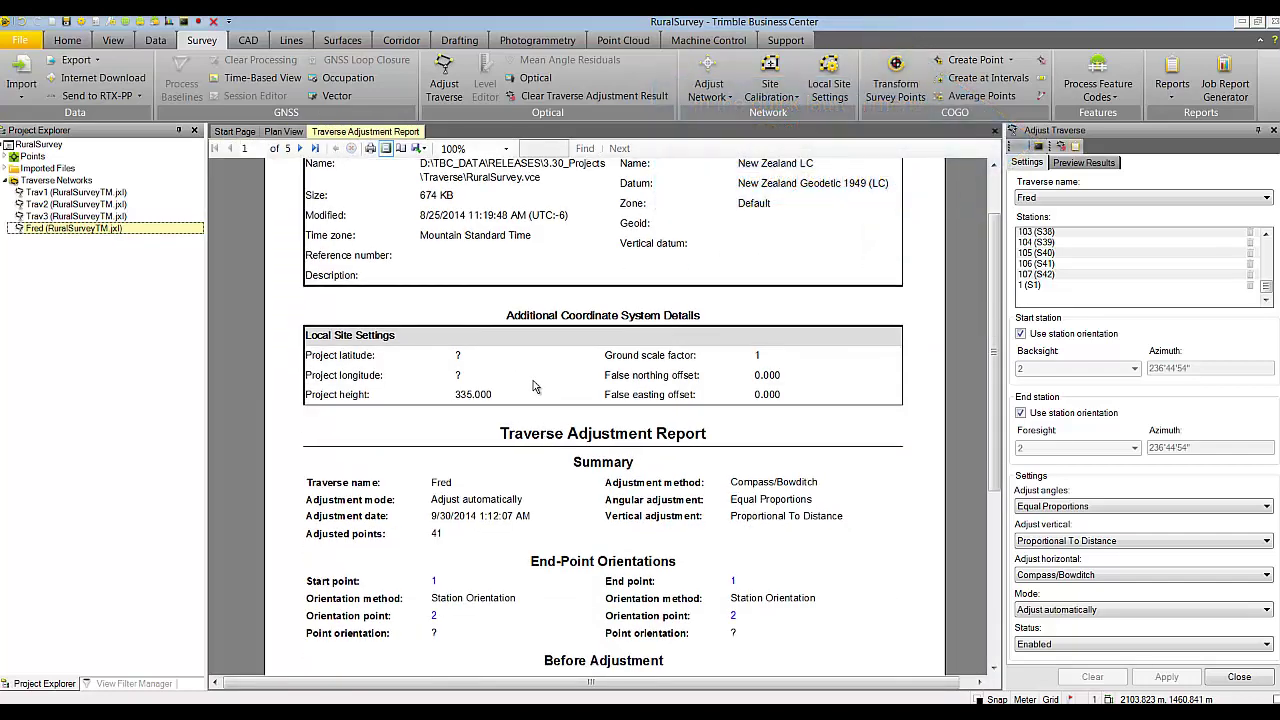
pyautogui.scroll(-1, 538, 390)
pyautogui.scroll(-1, 518, 393)
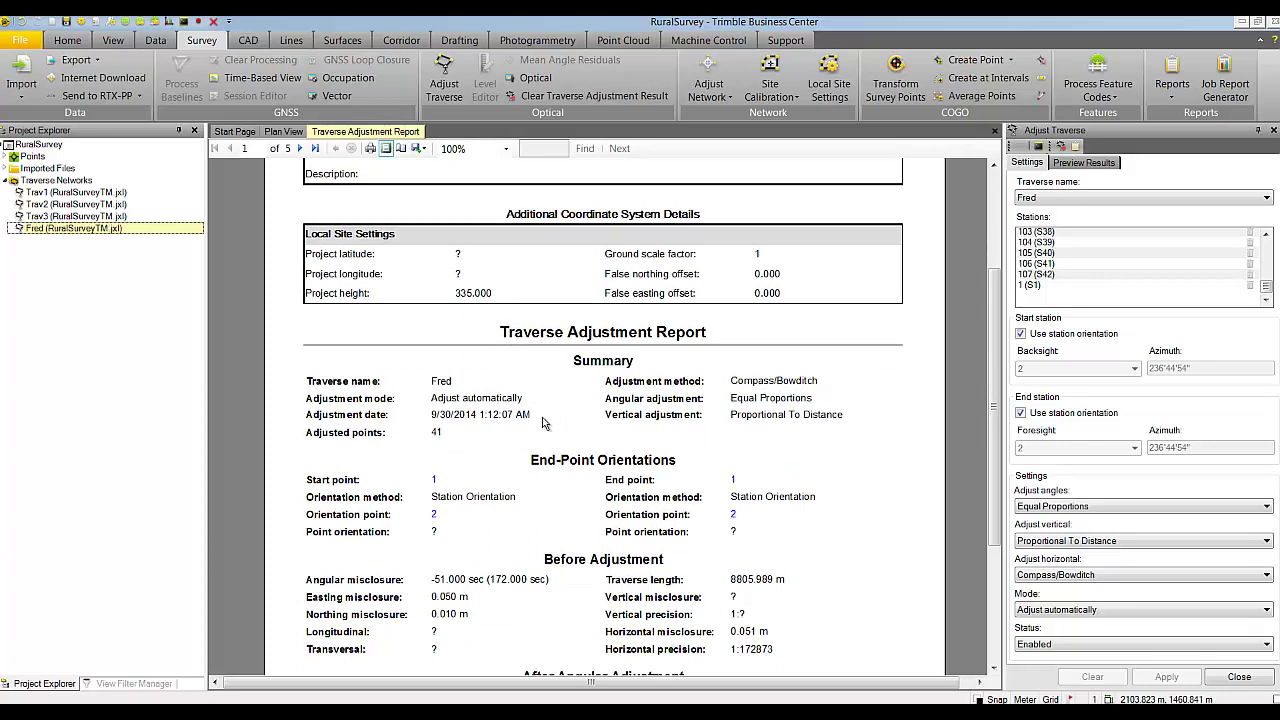
pyautogui.scroll(-1, 455, 443)
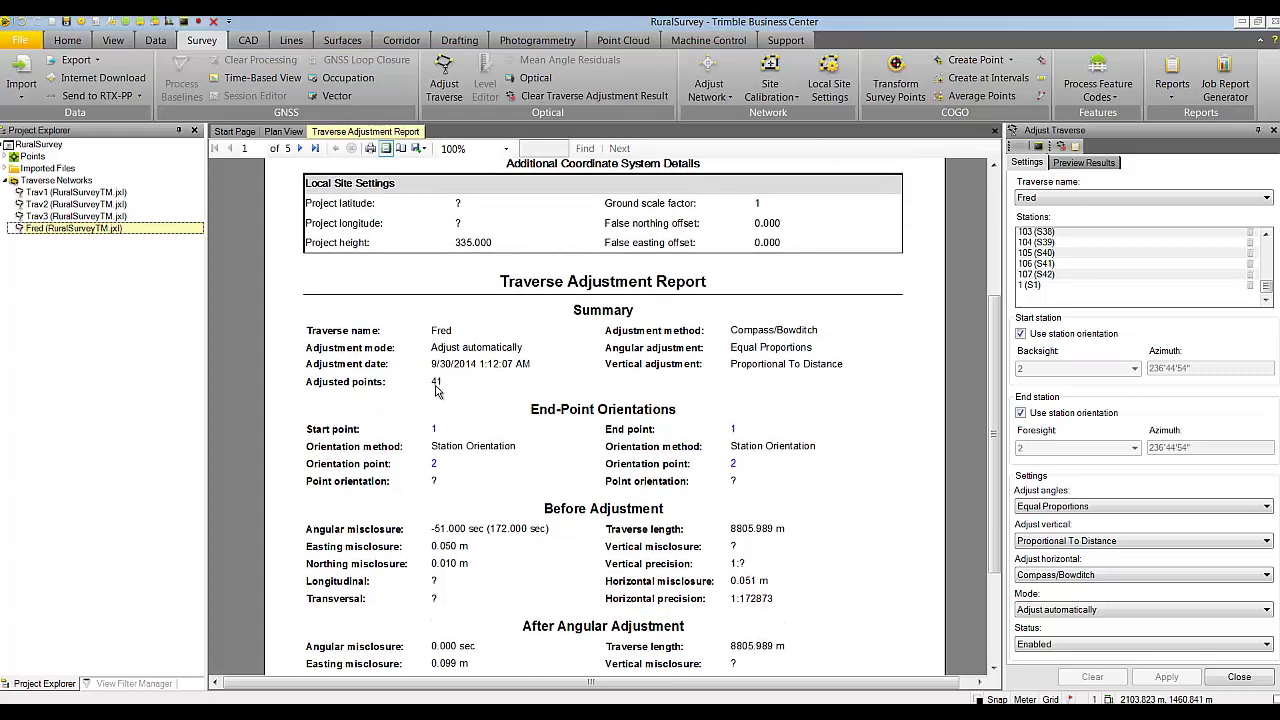
pyautogui.scroll(-1, 455, 390)
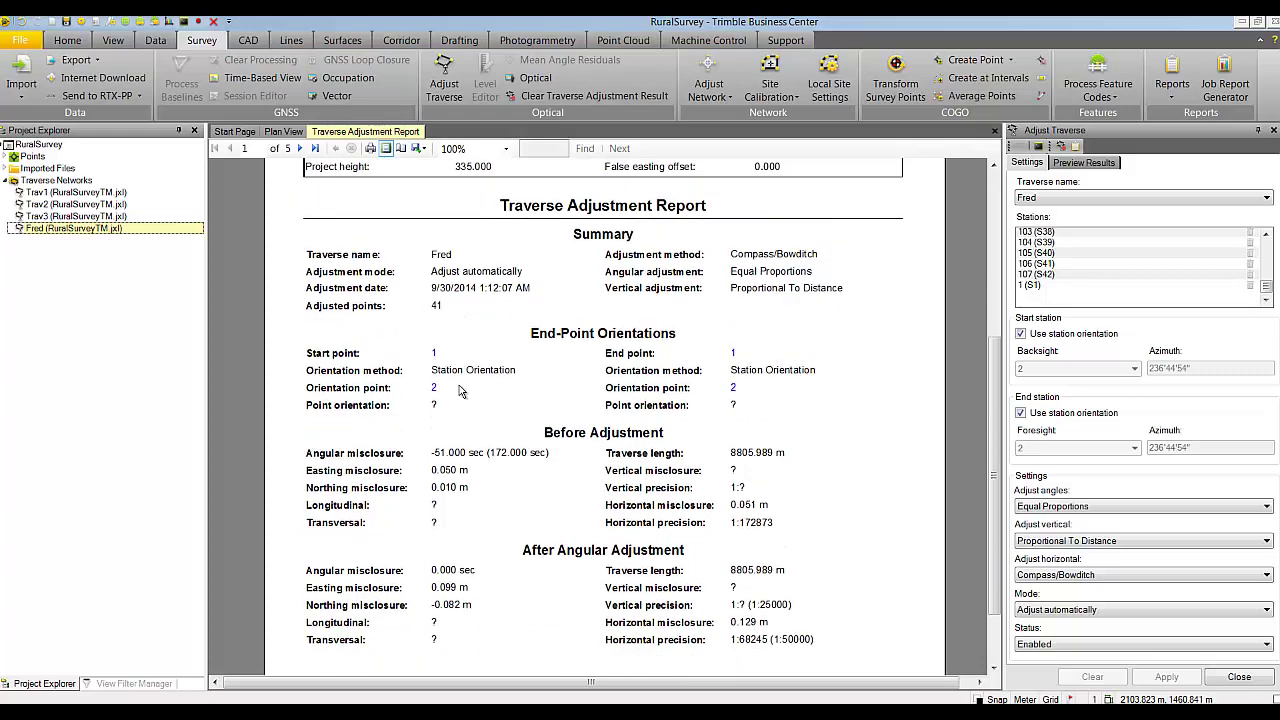
pyautogui.scroll(-1, 470, 380)
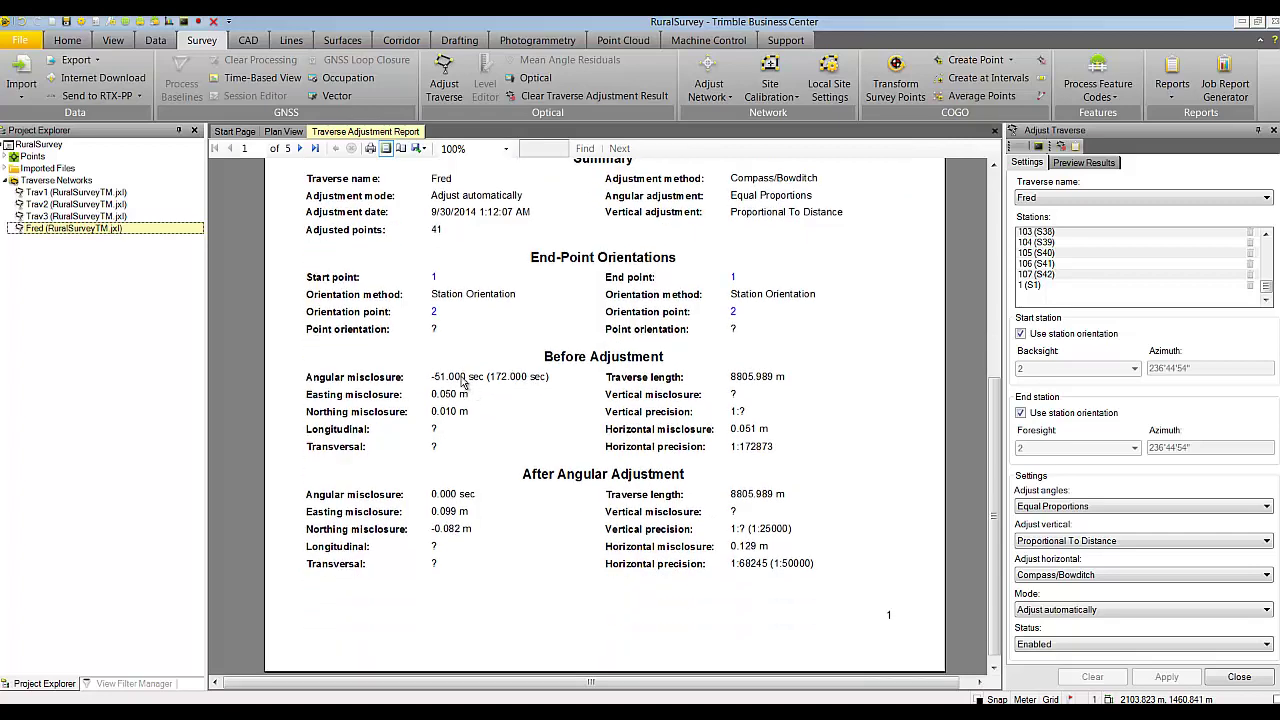
pyautogui.scroll(1, 482, 552)
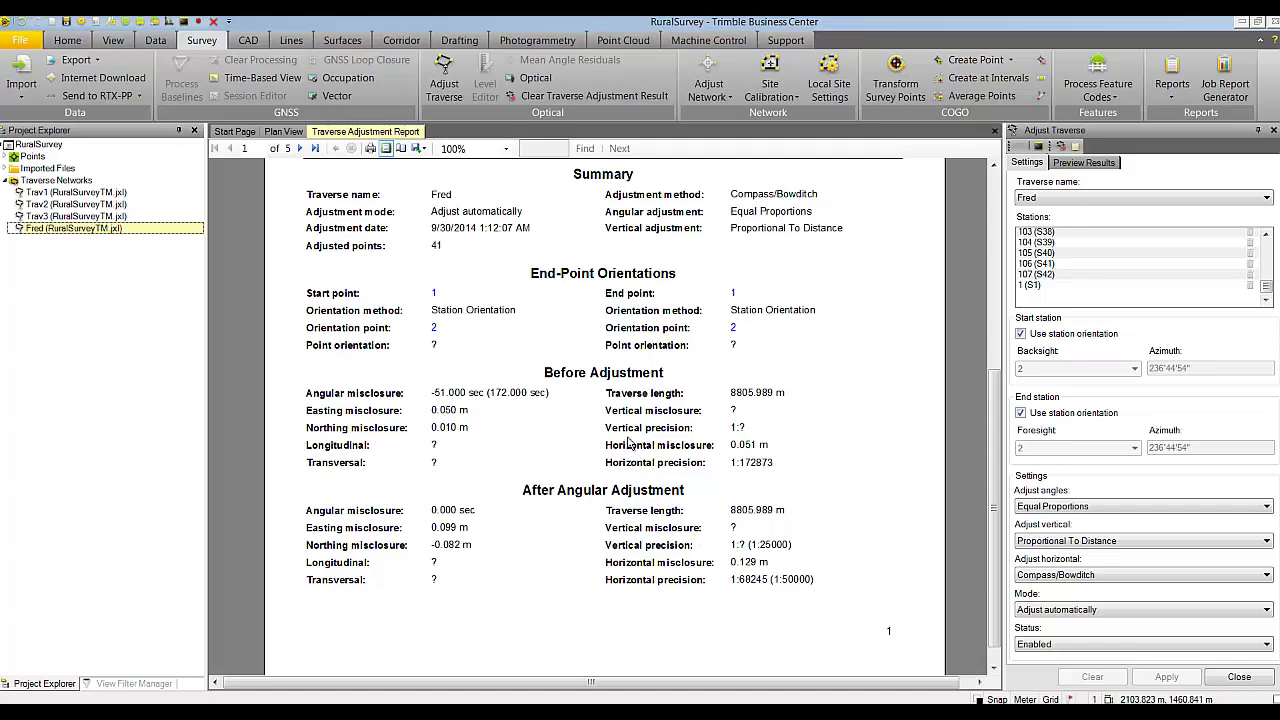
pyautogui.scroll(-10, 628, 443)
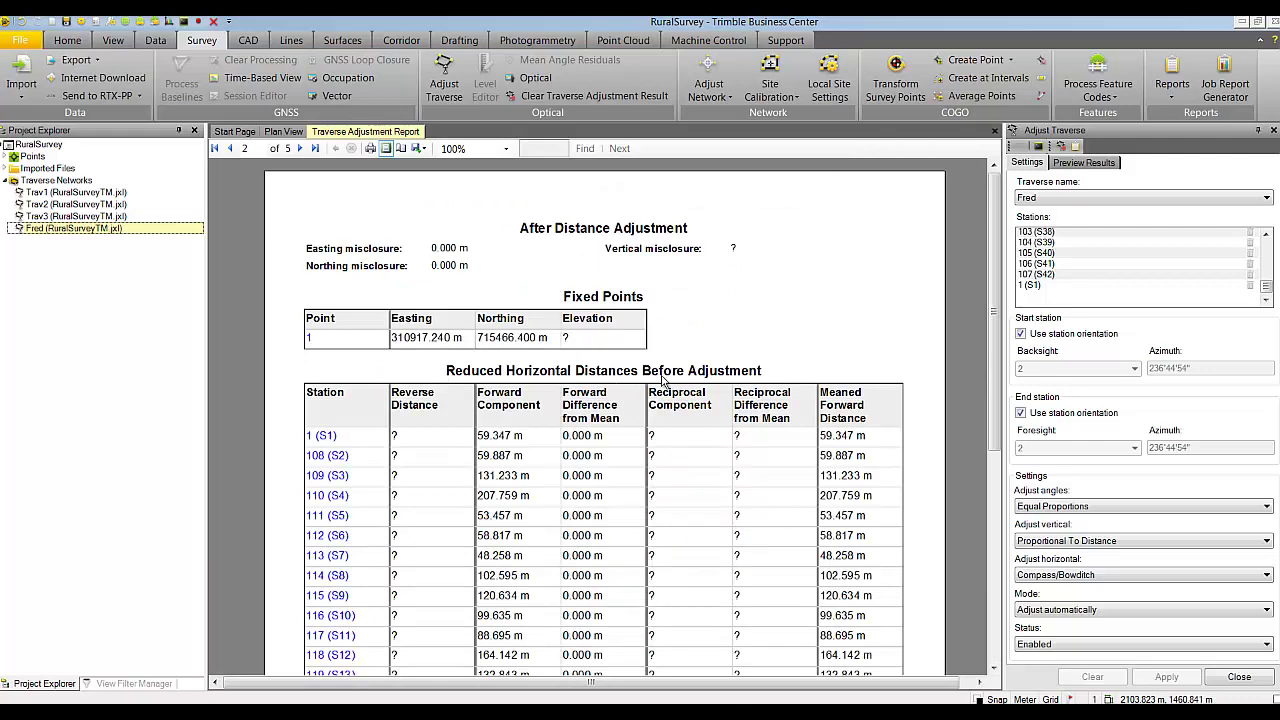
# - Read report pages 2–5, including distance and adjustment tables and loop plot, then return to plan view
pyautogui.scroll(-3, 620, 398)
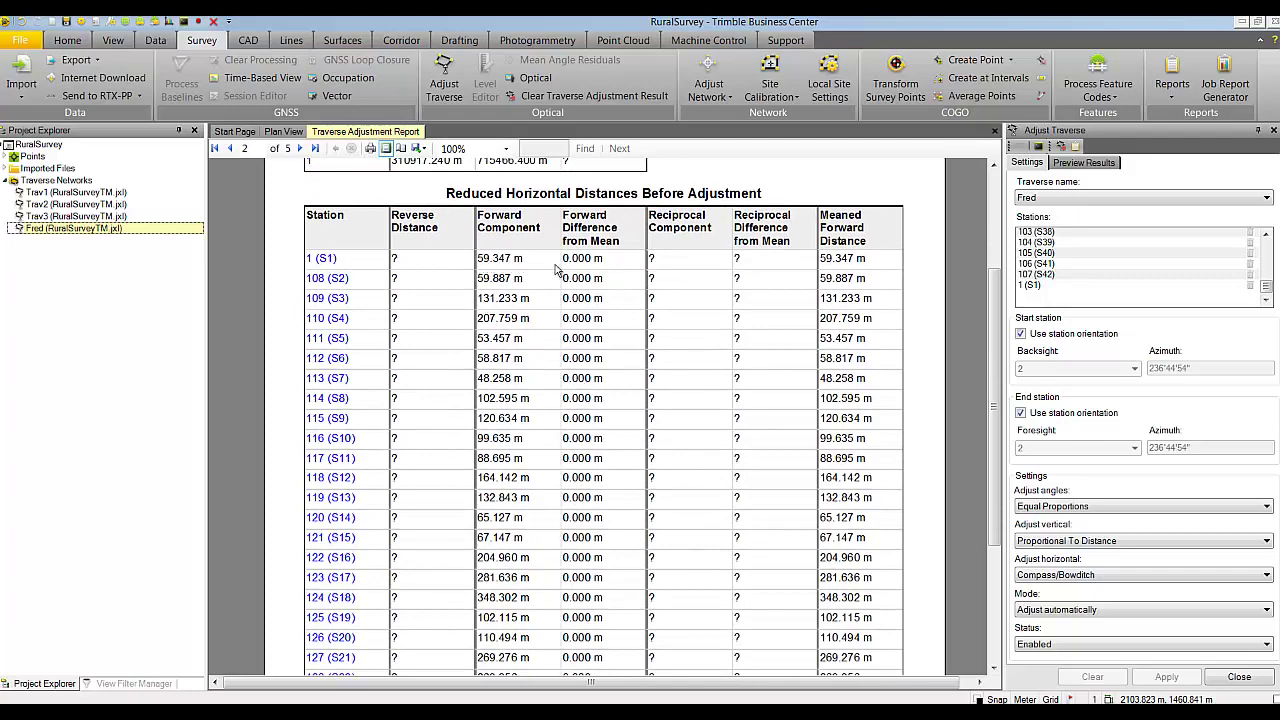
pyautogui.scroll(-10, 563, 272)
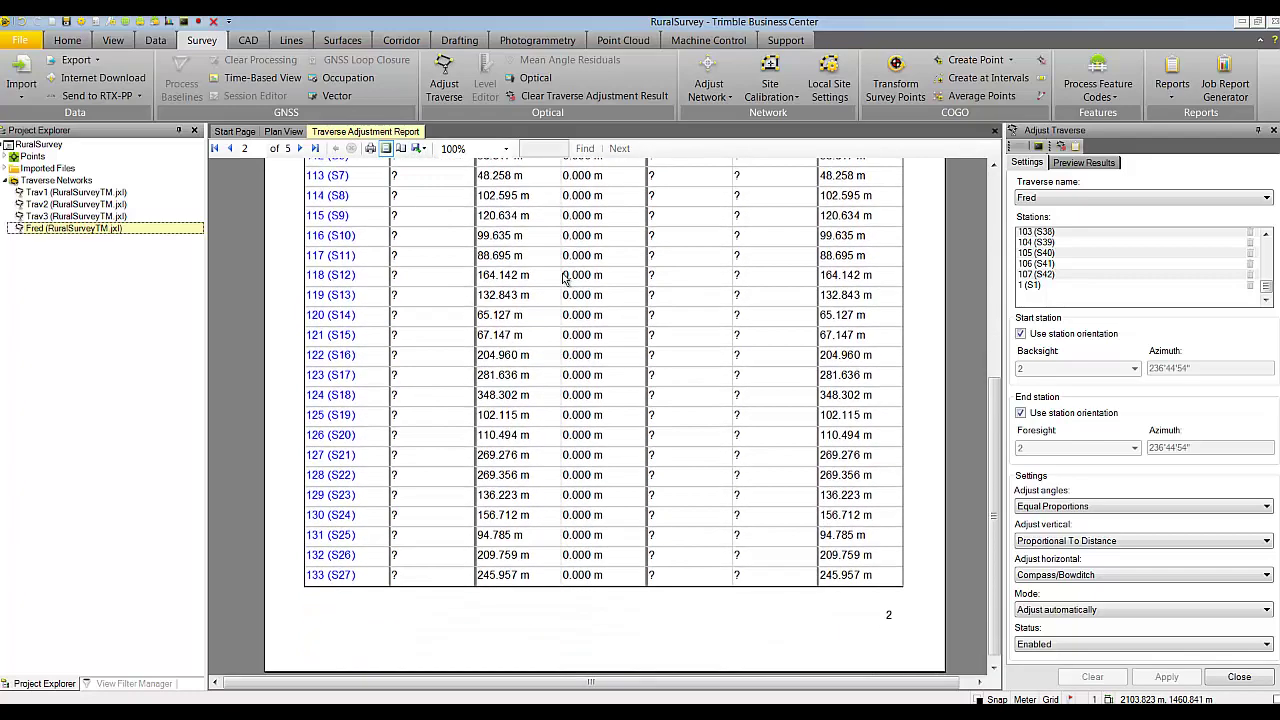
pyautogui.scroll(-5, 563, 278)
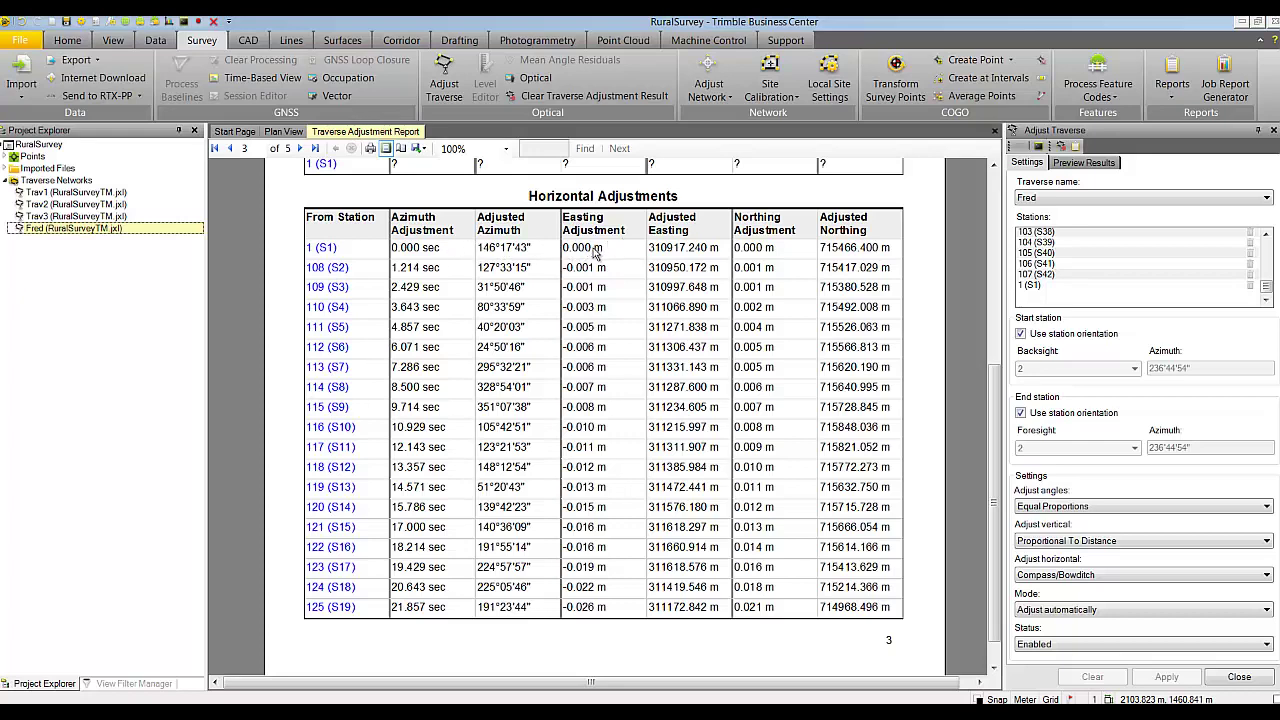
pyautogui.scroll(-5, 620, 268)
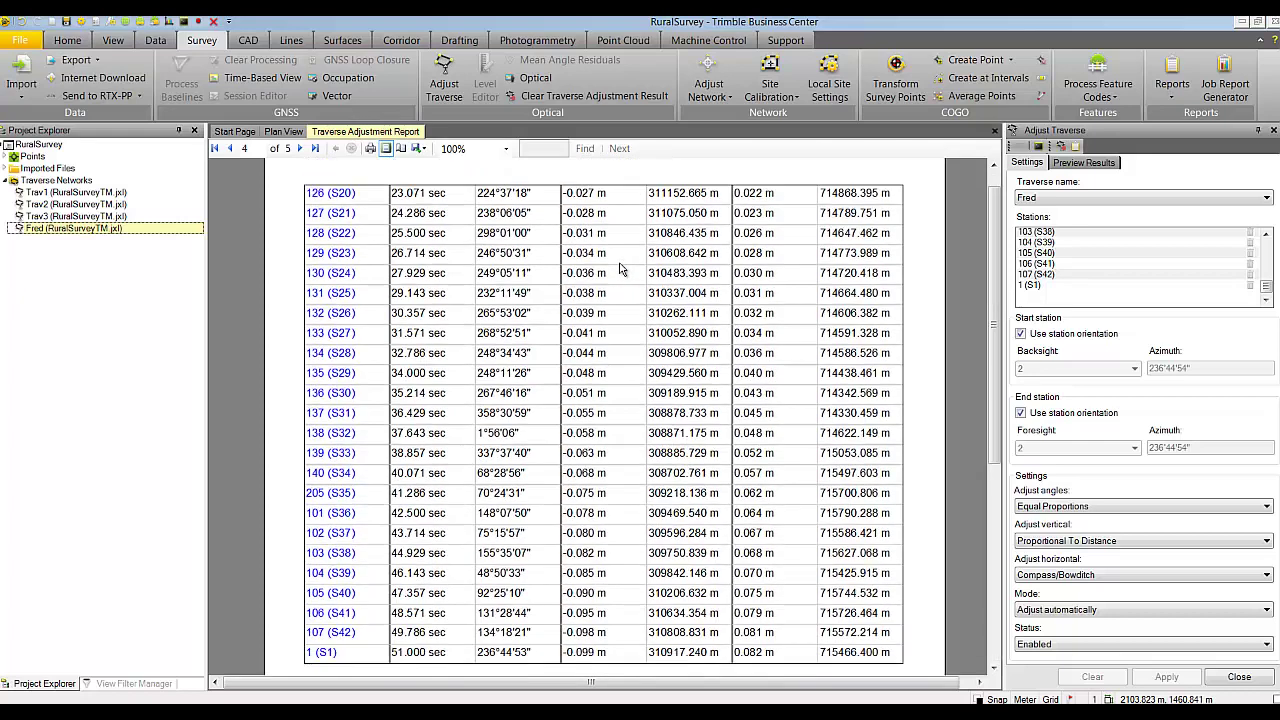
pyautogui.scroll(-6, 620, 268)
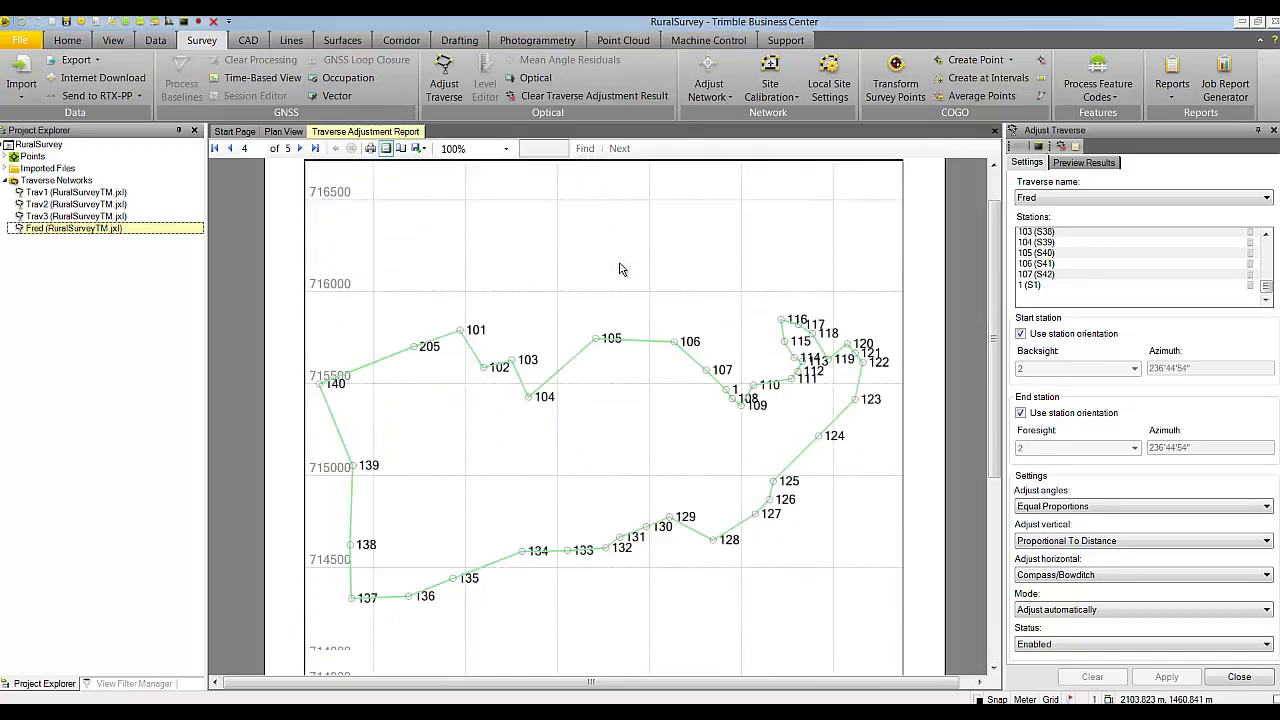
pyautogui.scroll(-1, 633, 309)
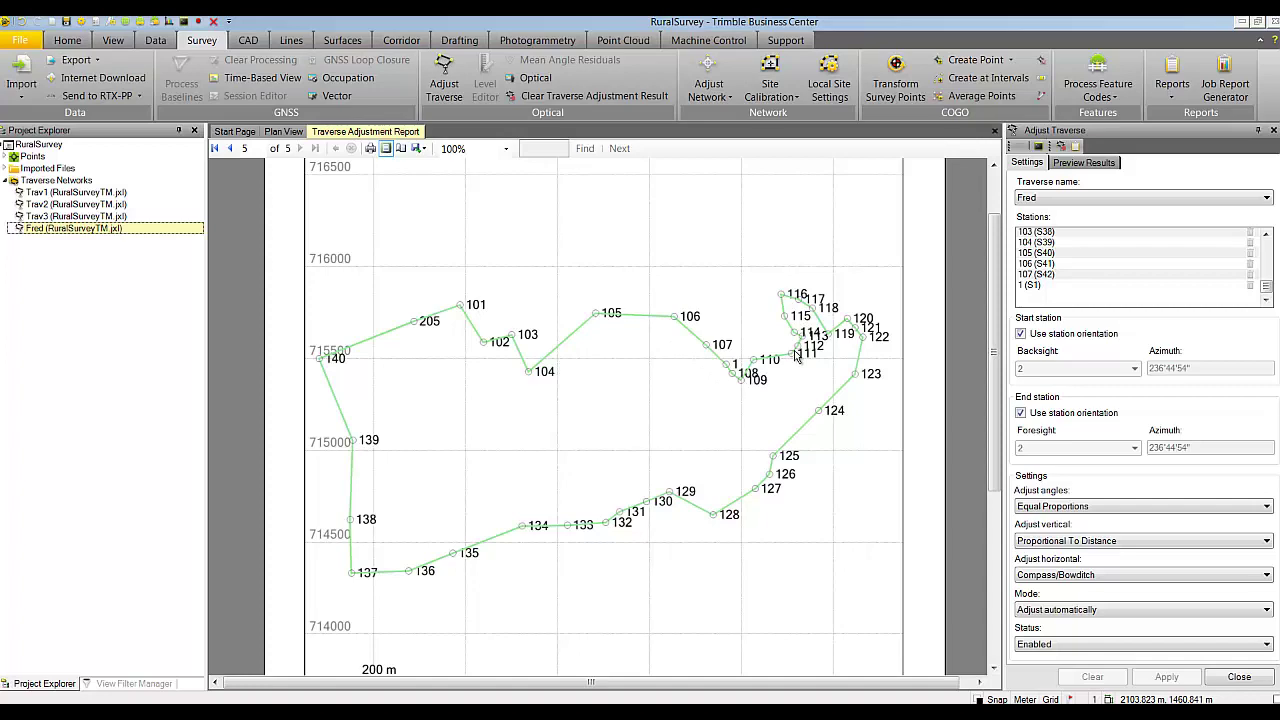
pyautogui.hotkey('ctrl', 'Tab')
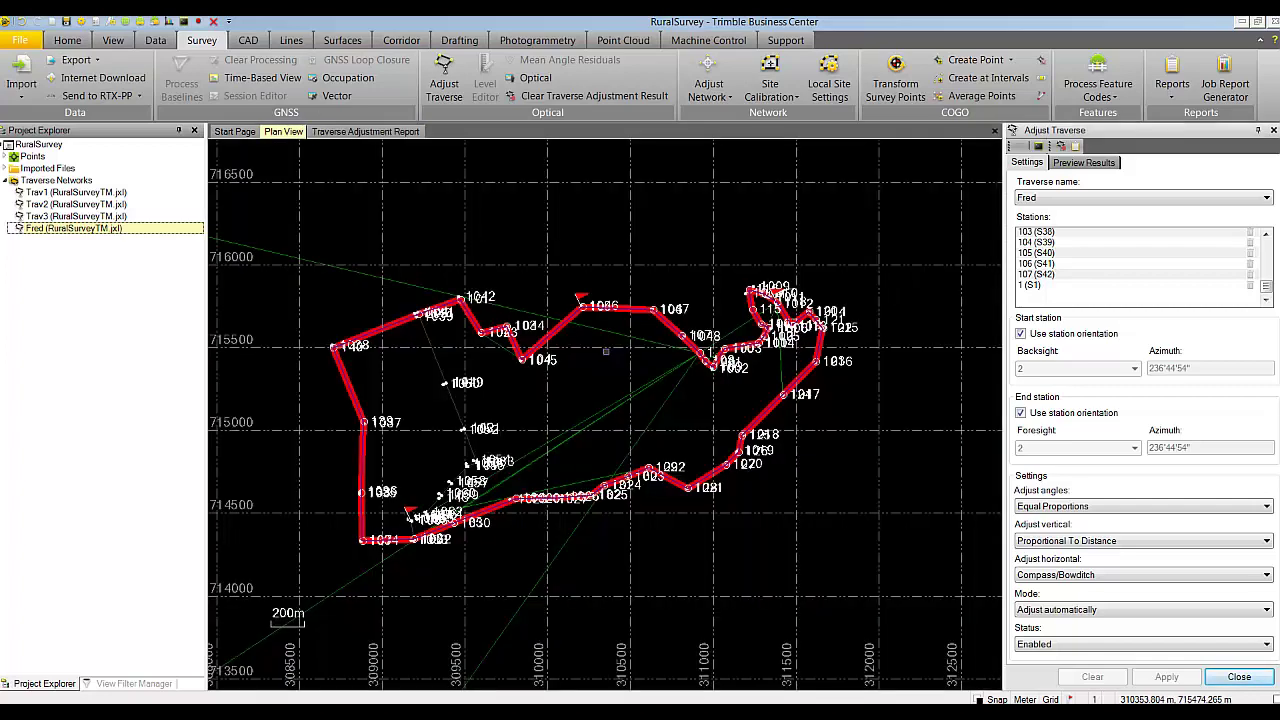